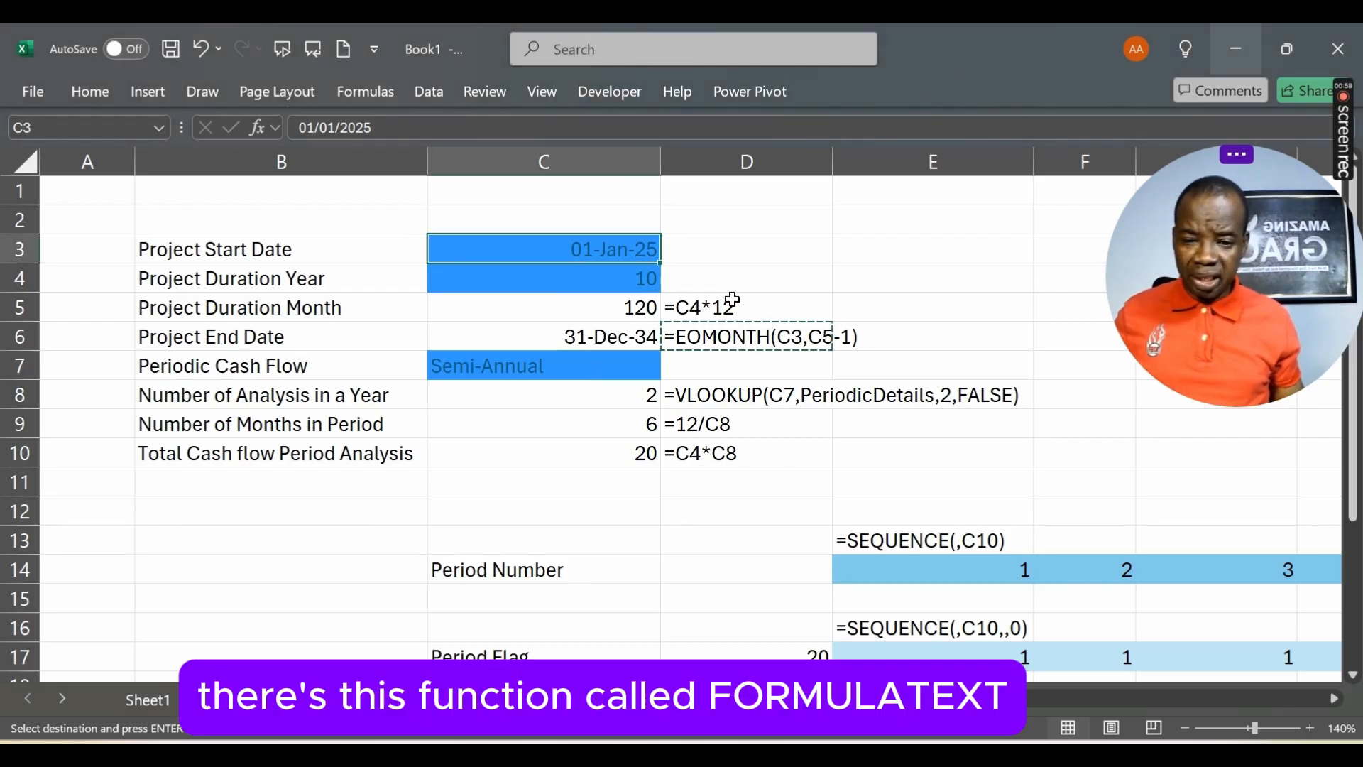
- Inspect the project duration formula in D5, the Periodic Cash Flow options in C7, and the VLOOKUP formula for the number of analyses
left_click(733, 301)
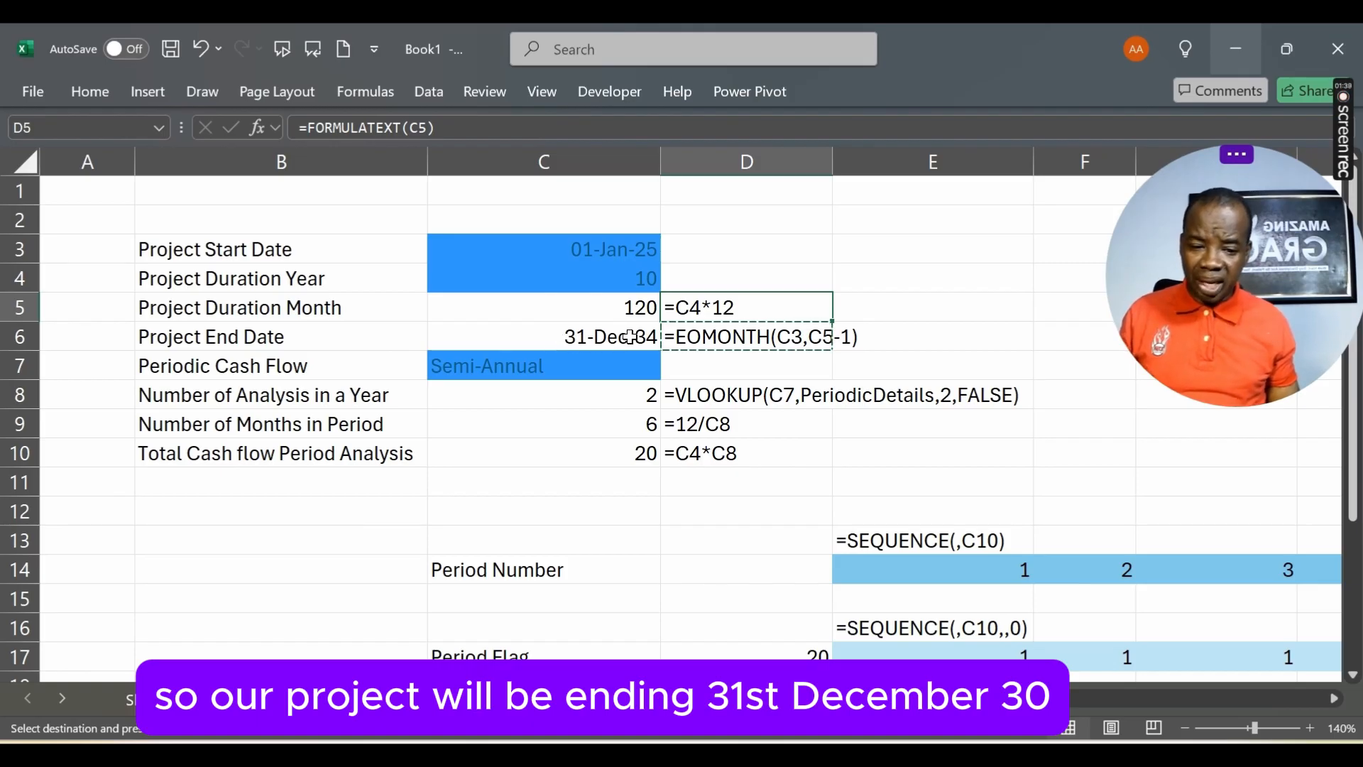
left_click(607, 370)
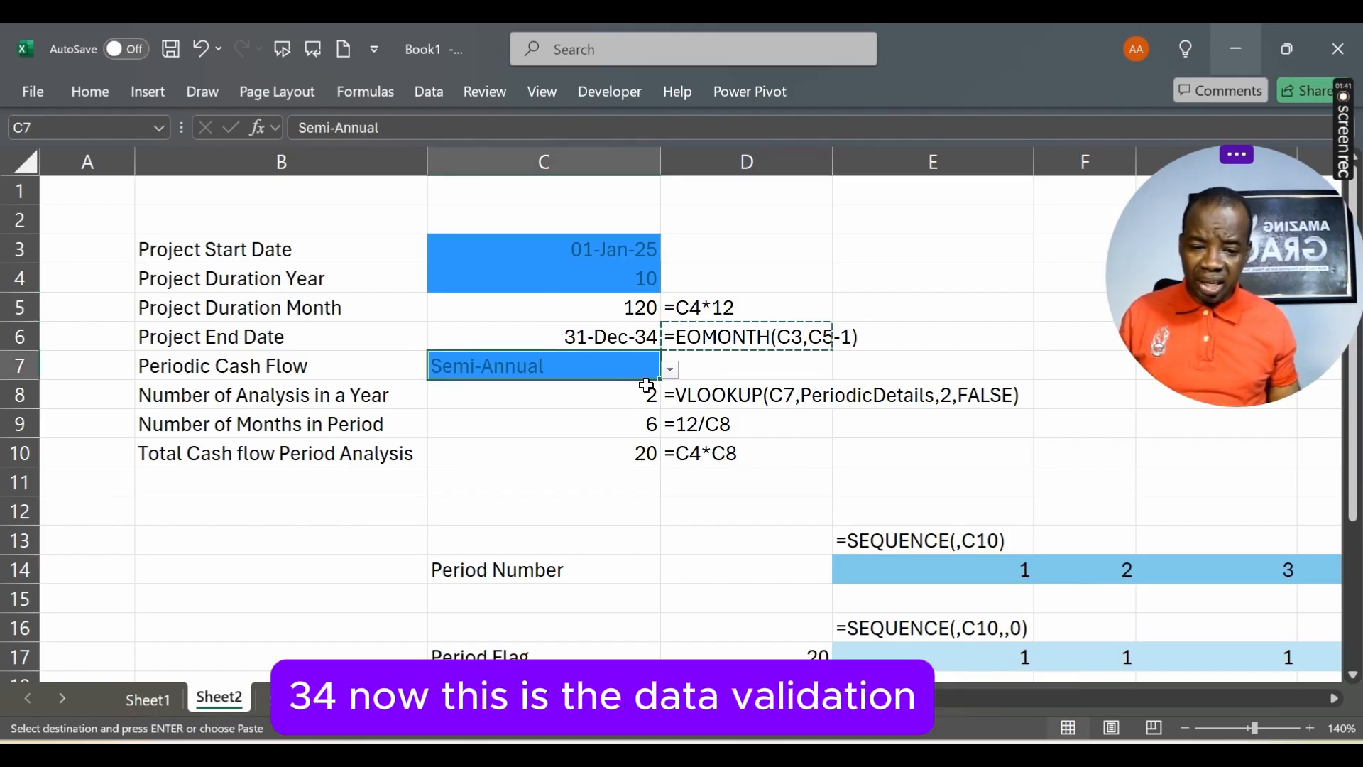
left_click(670, 370)
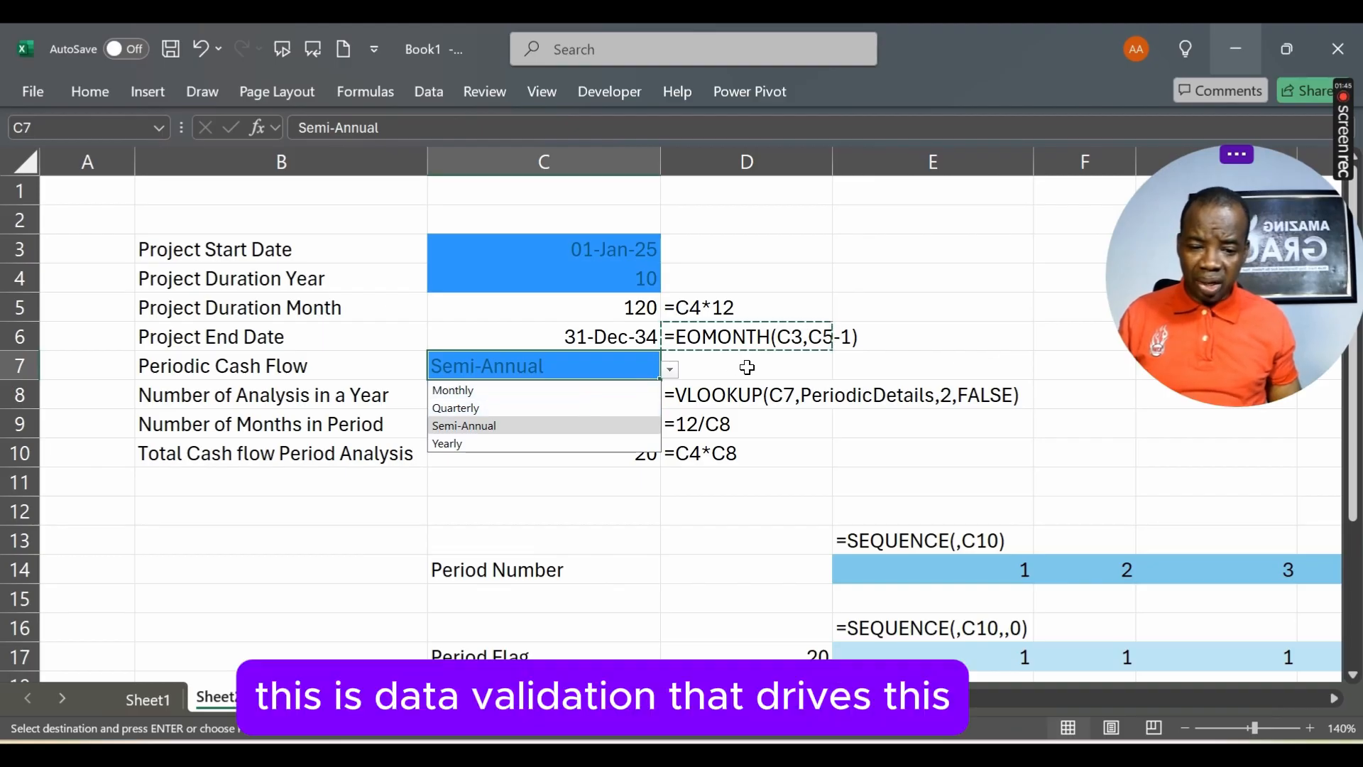
left_click(719, 373)
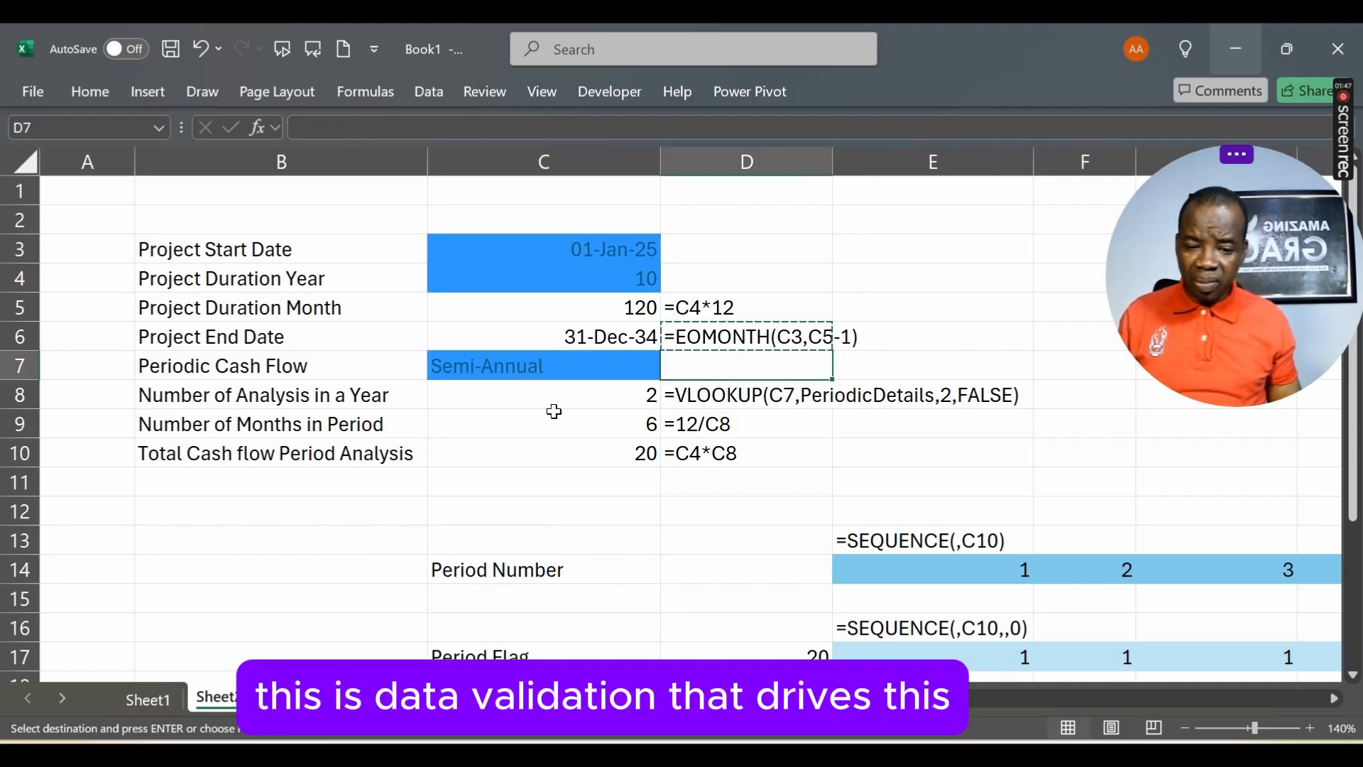
left_click(580, 398)
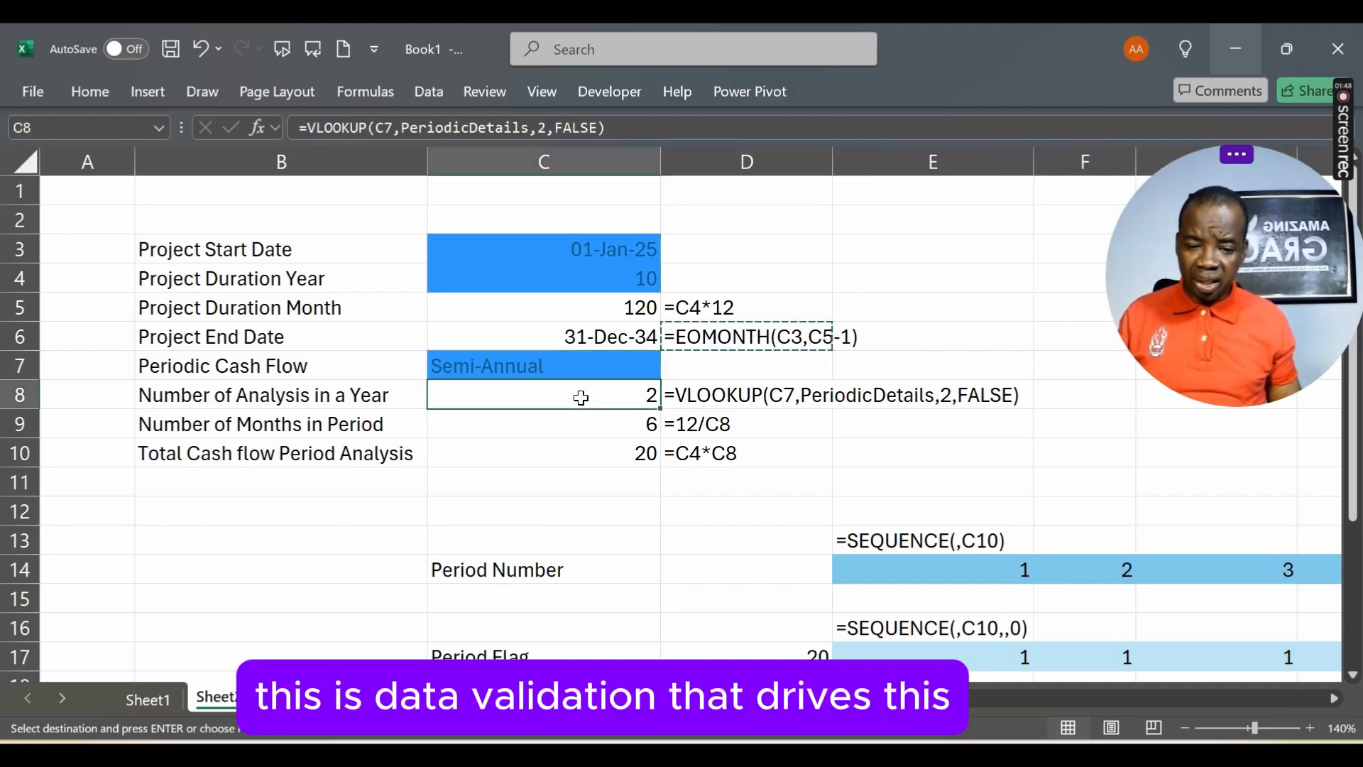
left_click(695, 393)
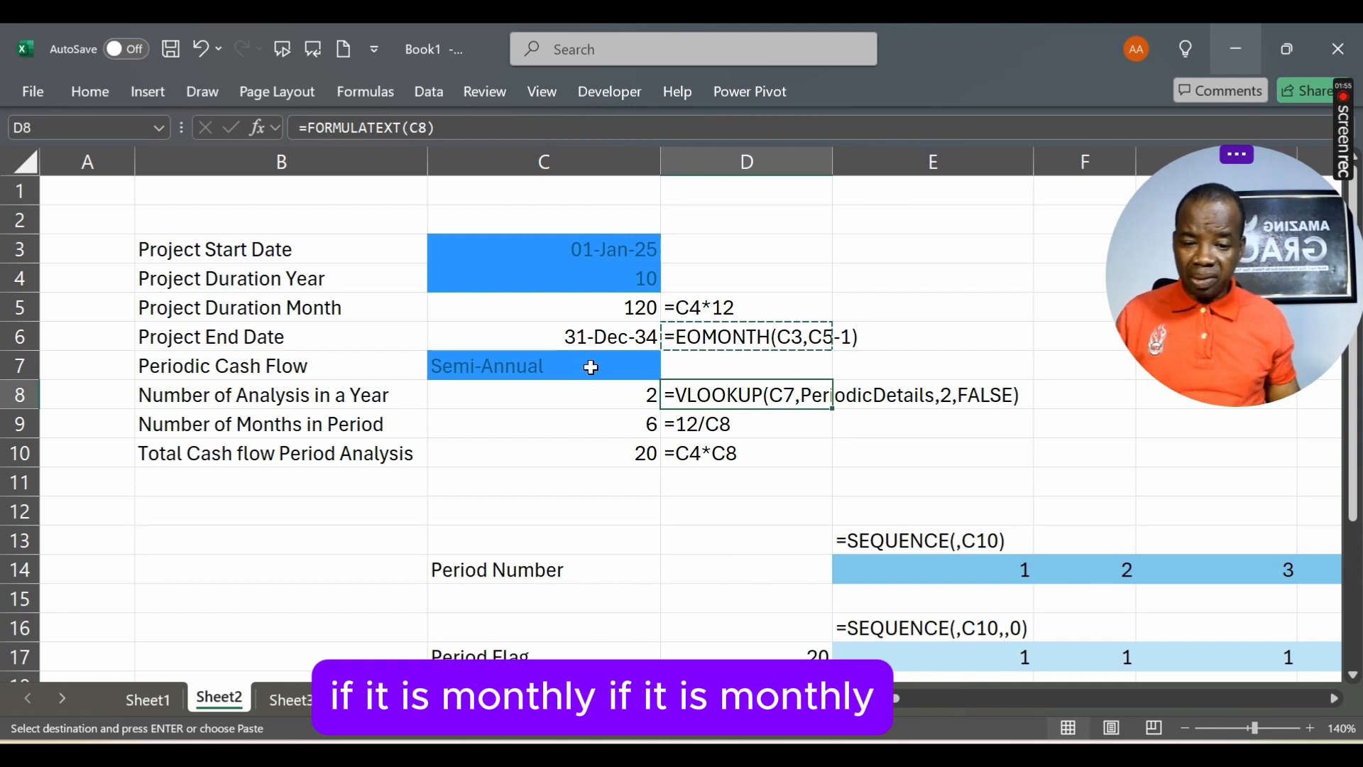
- Try the Periodic Cash Flow setting in C7 as Monthly and as Yearly
left_click(635, 374)
left_click(670, 369)
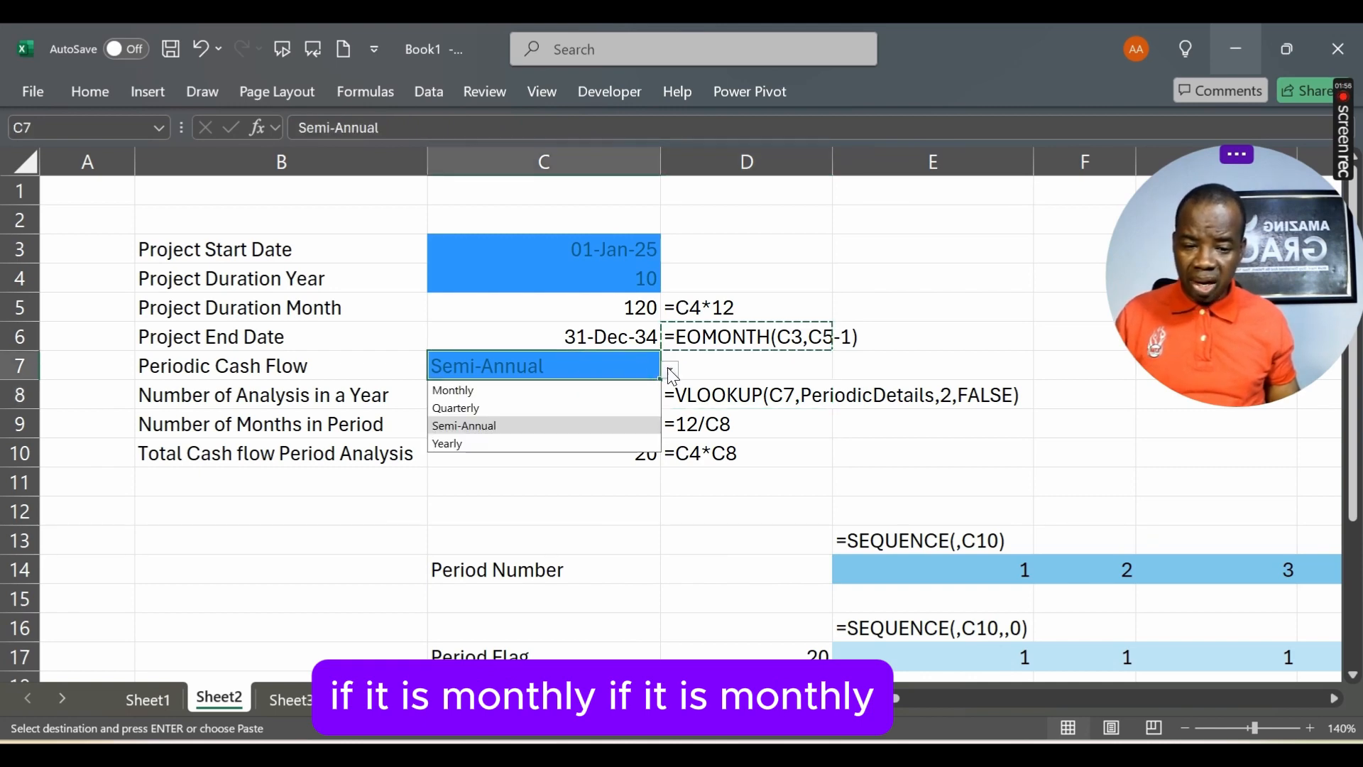
left_click(550, 395)
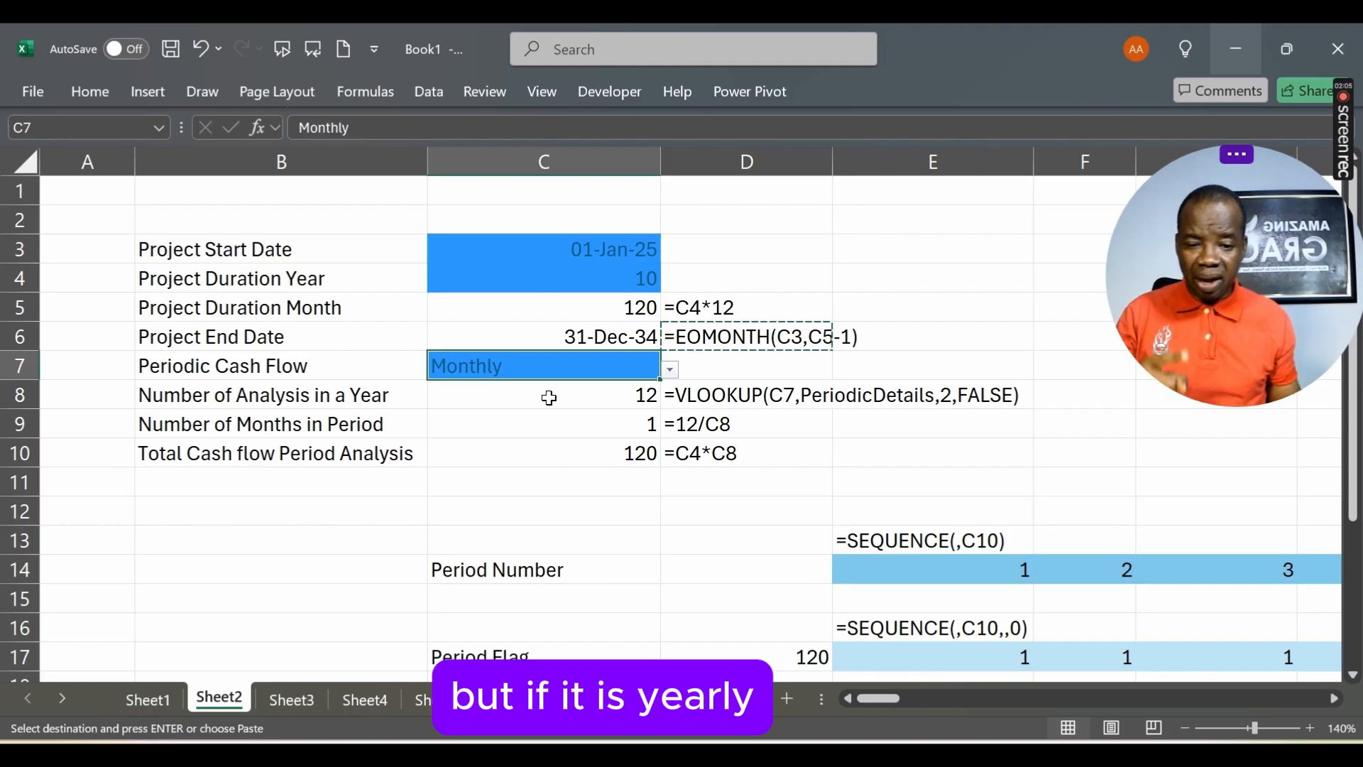
left_click(671, 371)
left_click(500, 445)
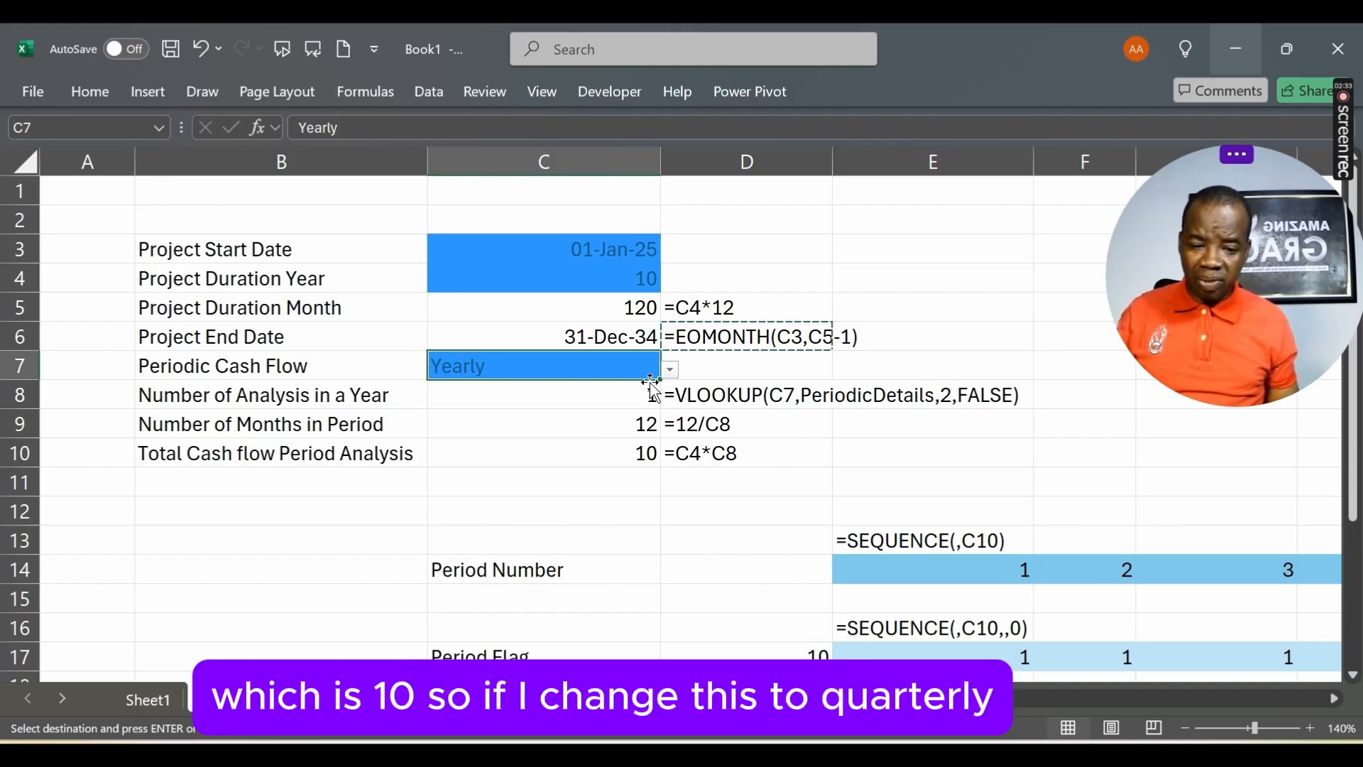
- Set the Periodic Cash Flow to Quarterly and review the Period Number row through to its last period
left_click(671, 370)
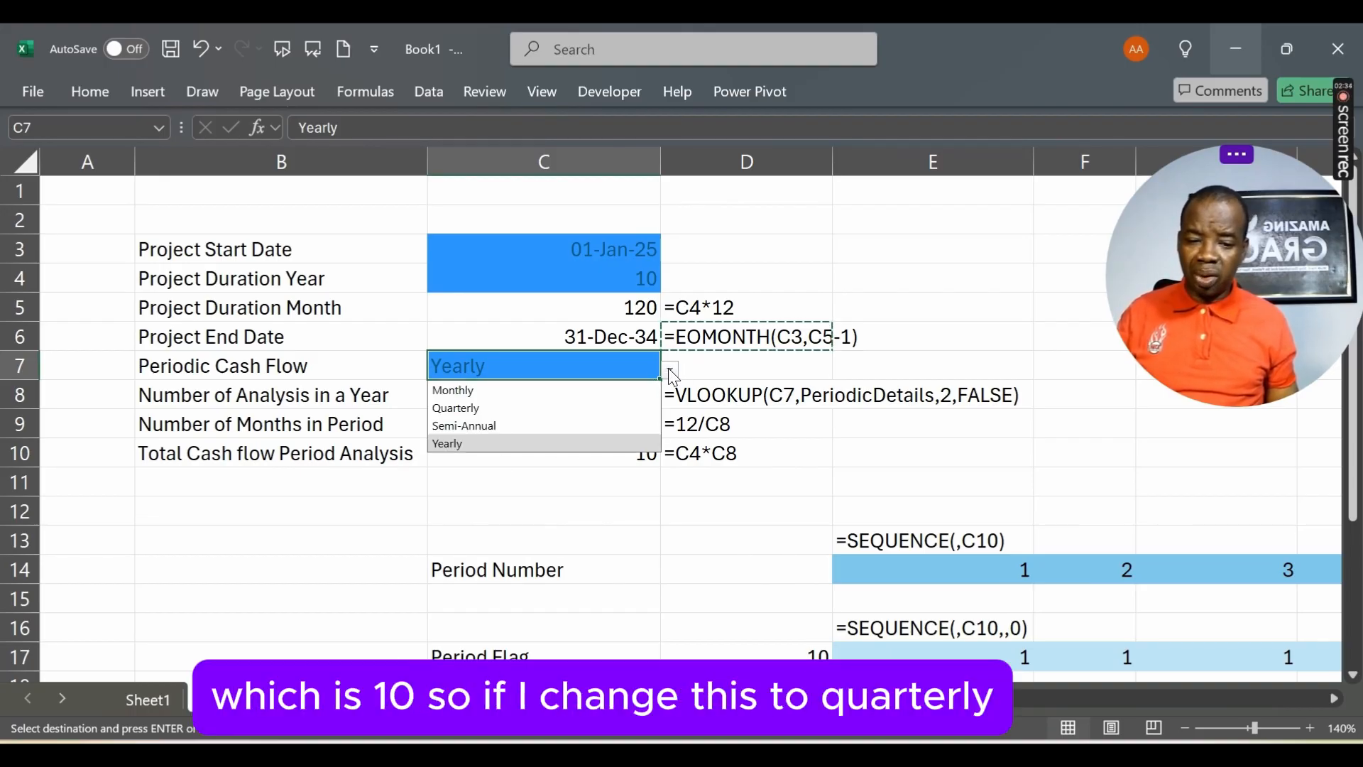
left_click(530, 410)
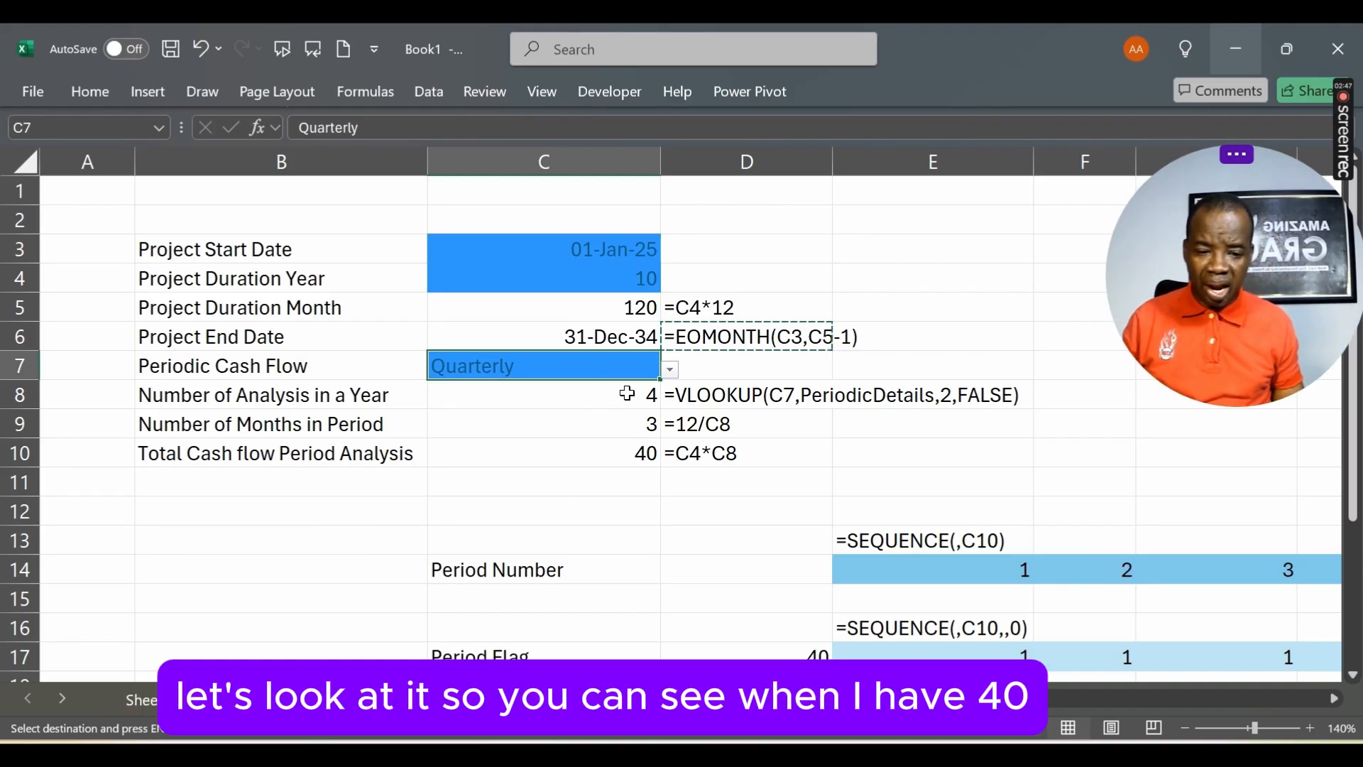
left_click(631, 452)
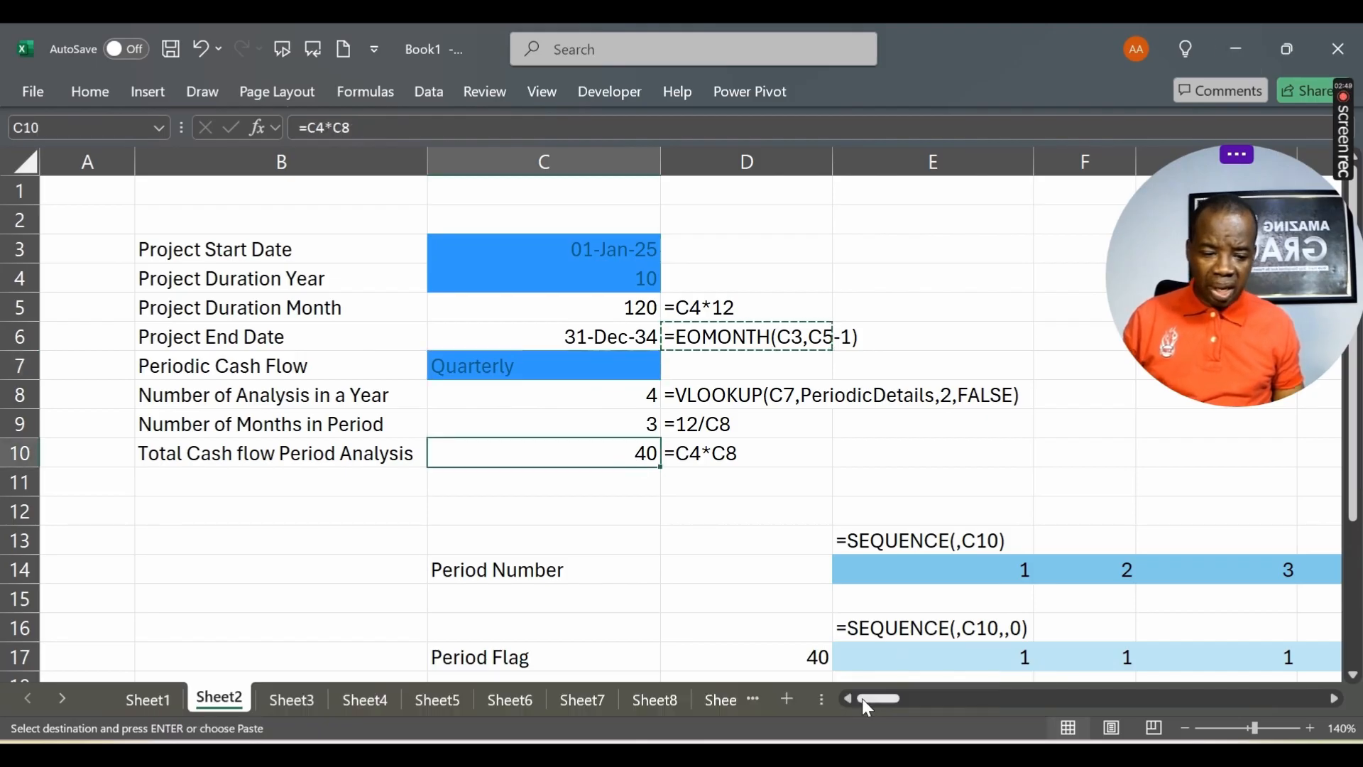
scroll(862, 697, "right", 2)
scroll(685, 405, "right", 13)
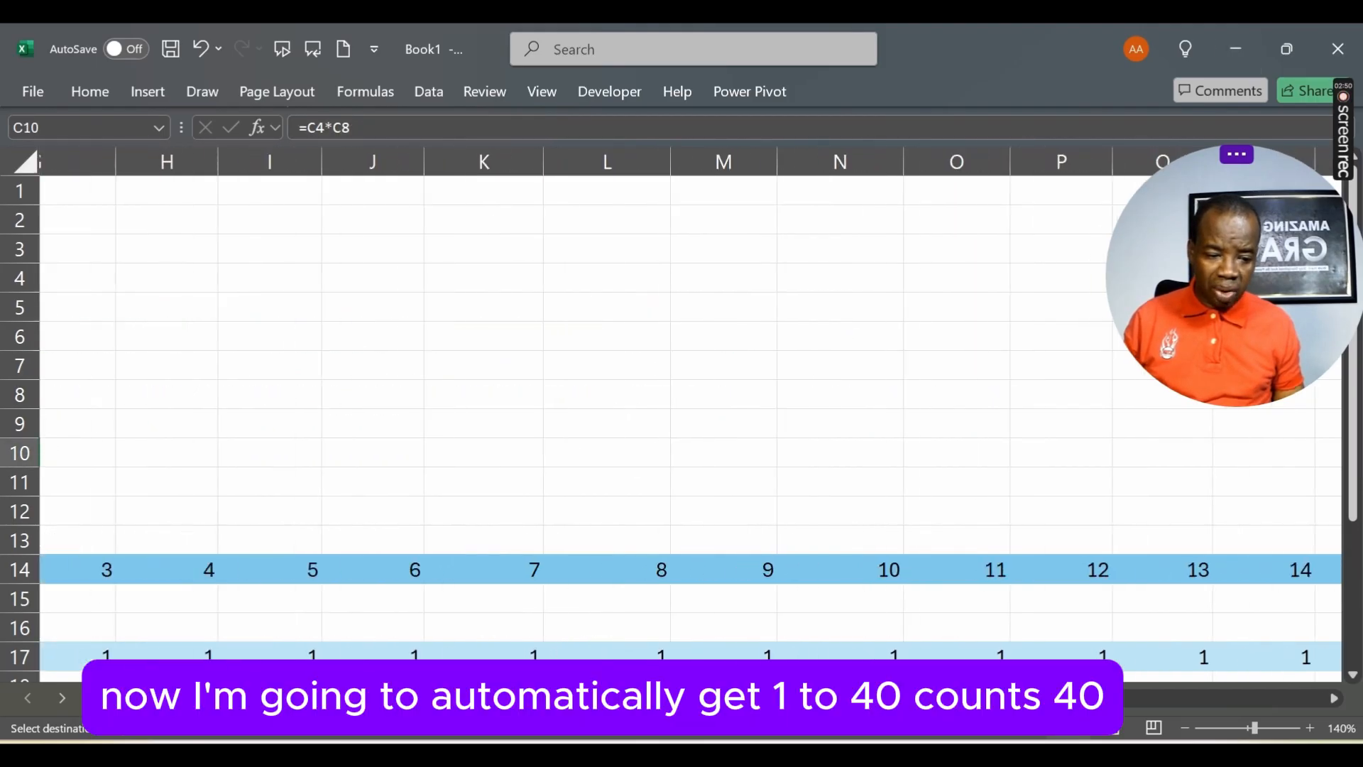
scroll(685, 405, "right", 4)
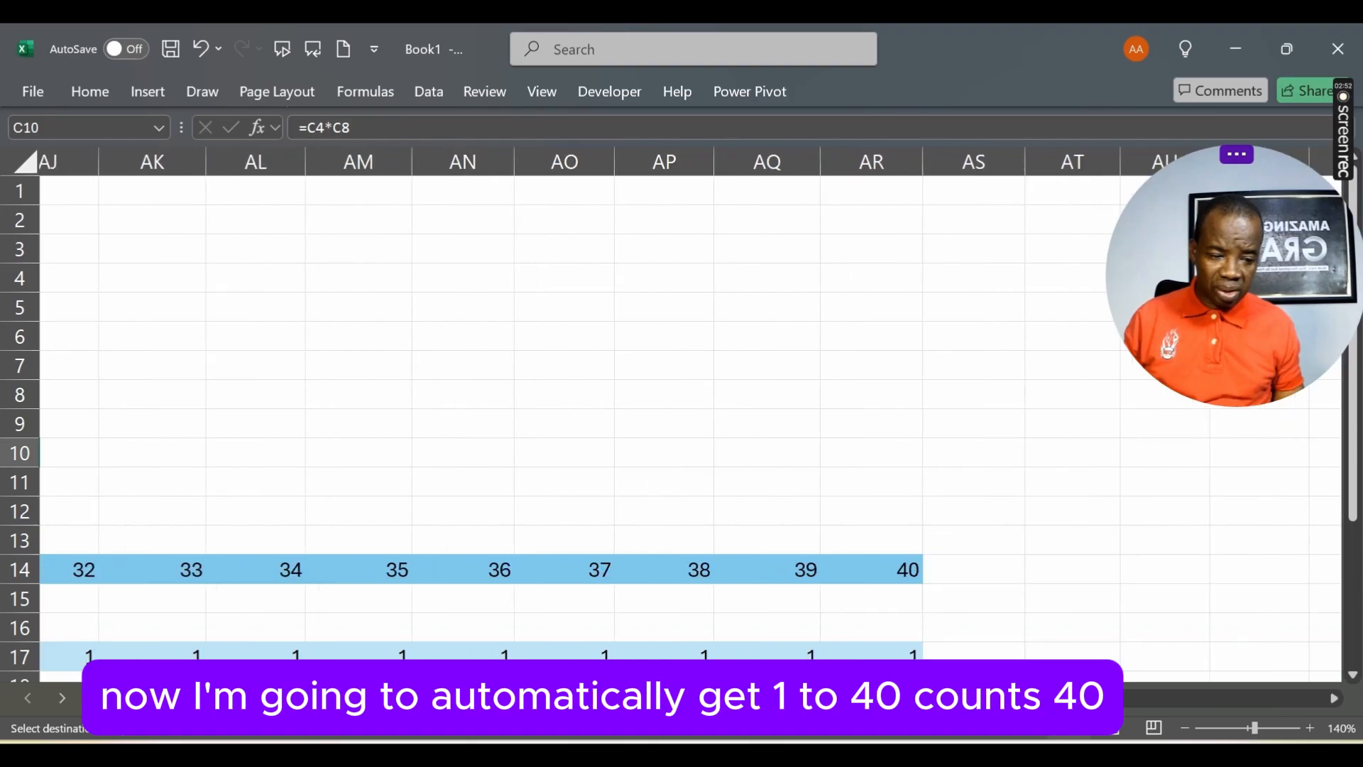
scroll(685, 405, "left", 17)
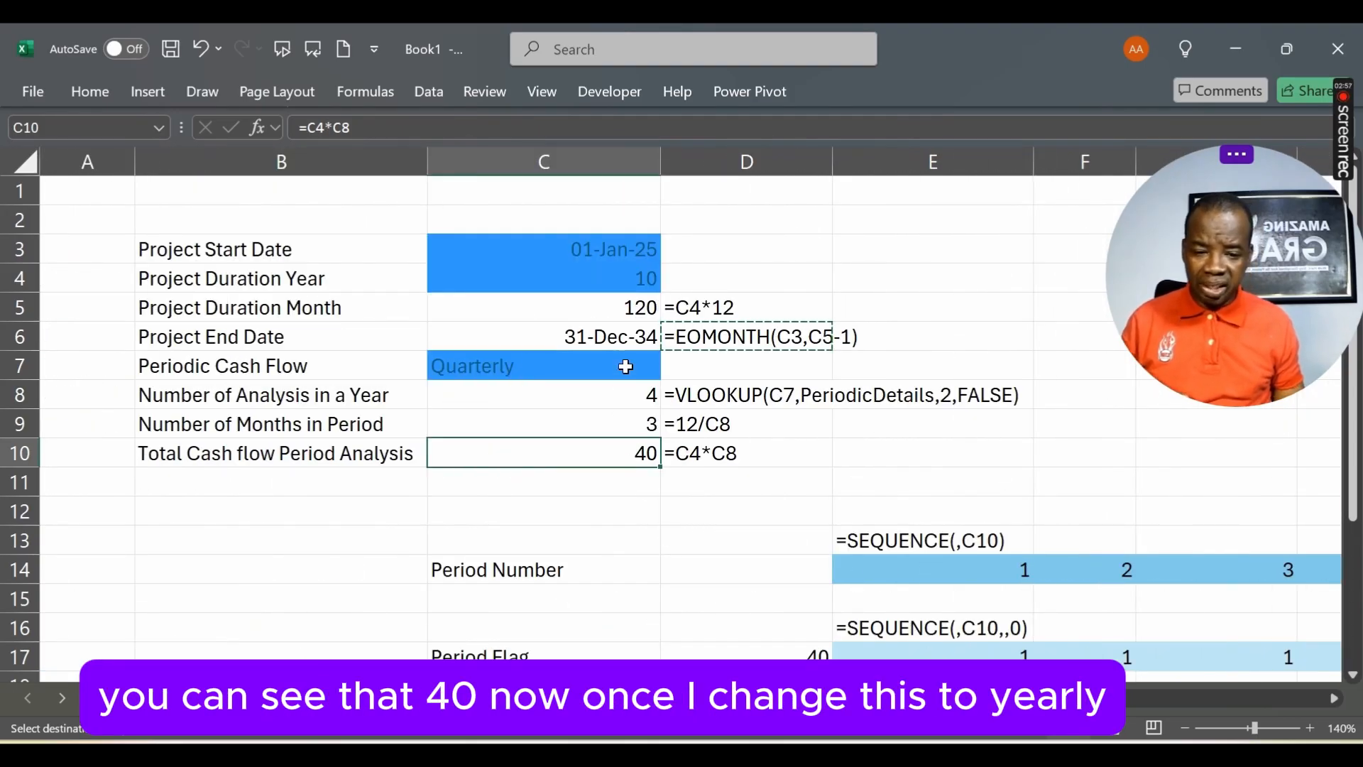
- Set the Periodic Cash Flow to Yearly and check how far the Period Number row extends
left_click(611, 360)
left_click(670, 370)
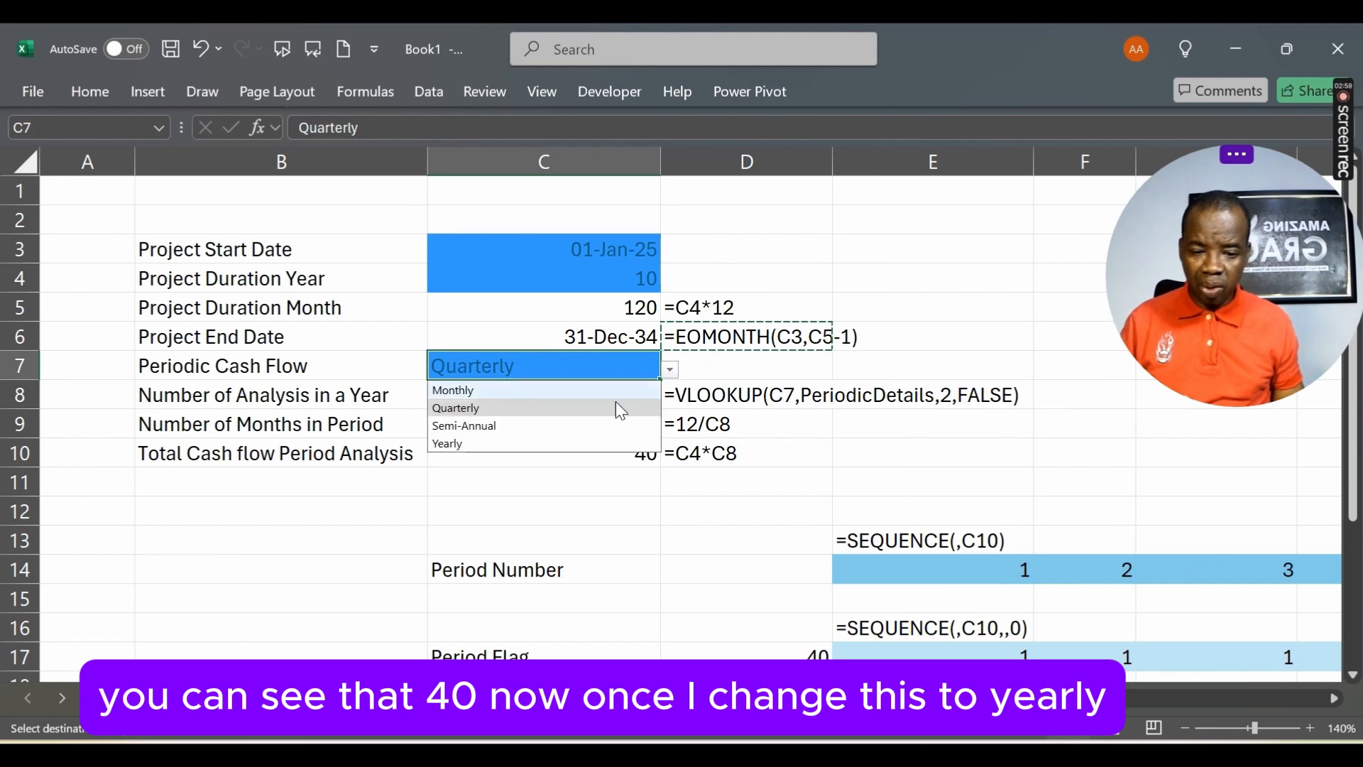
left_click(535, 444)
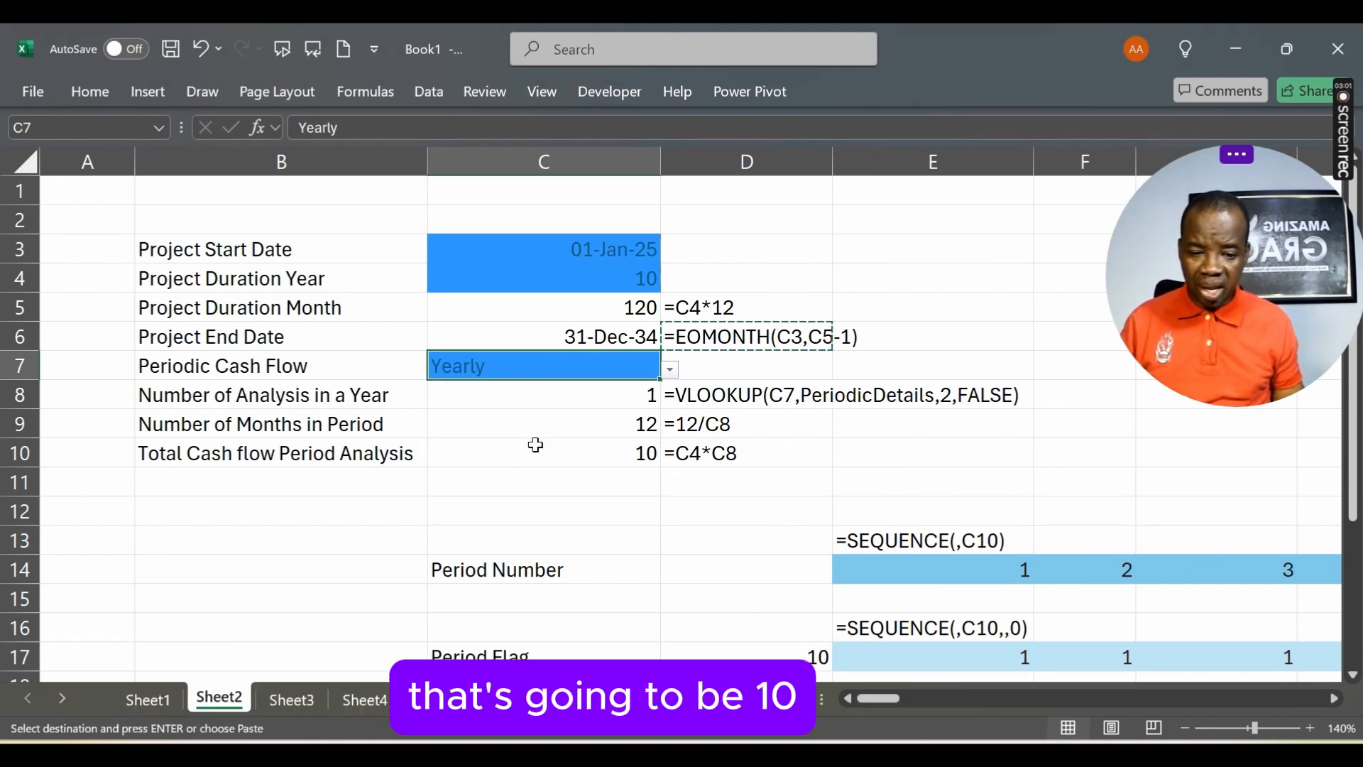
scroll(889, 691, "right", 3)
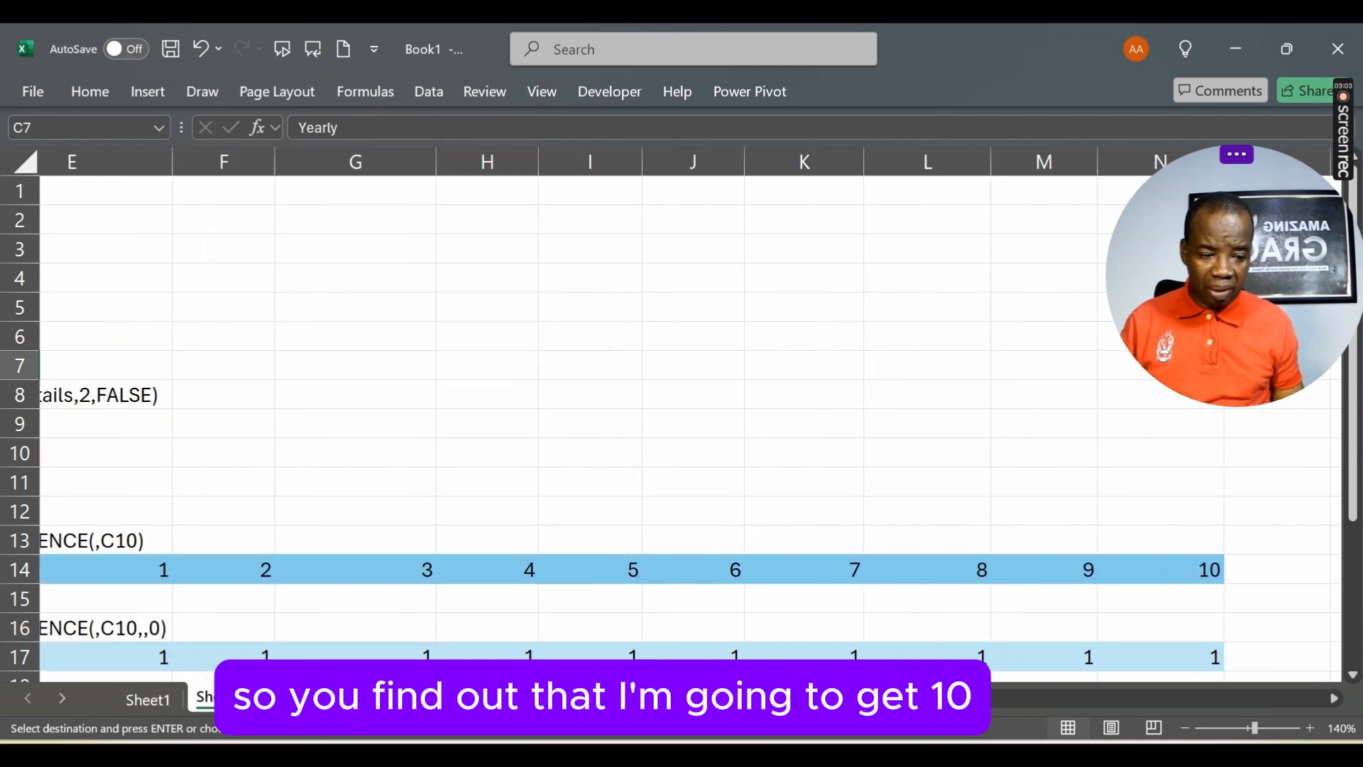
scroll(889, 691, "right", 3)
scroll(888, 691, "left", 10)
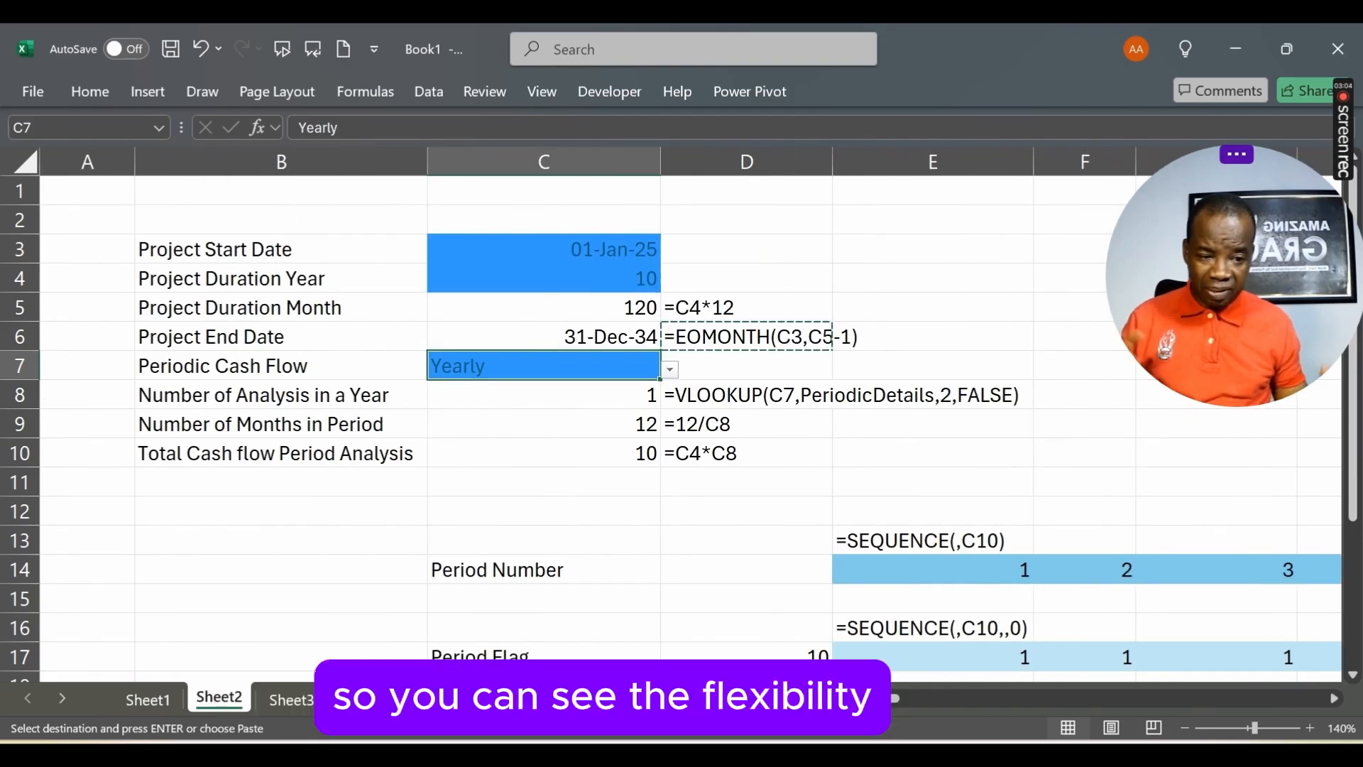
- Check the Period Number formula text in E13 and test the timeline with the Periodic Cash Flow set to Monthly
left_click(873, 540)
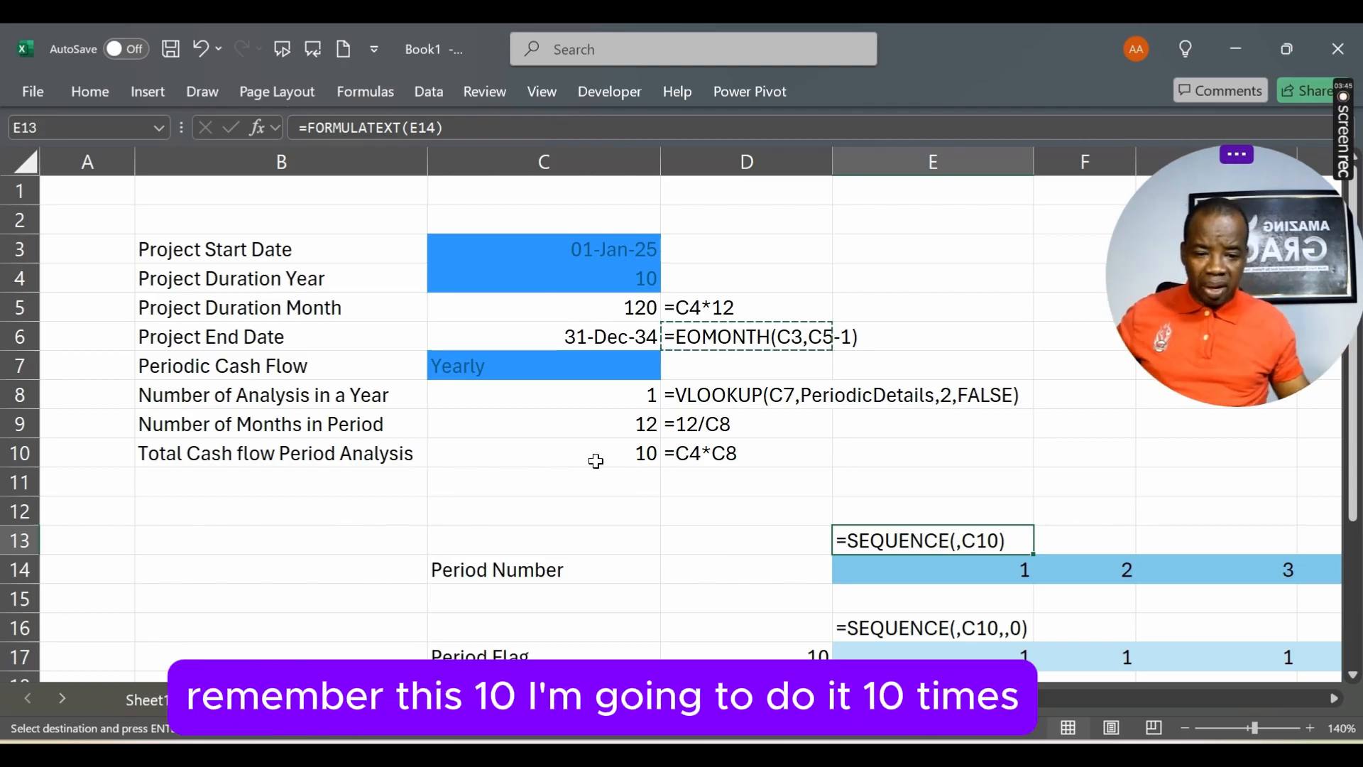
left_click(642, 369)
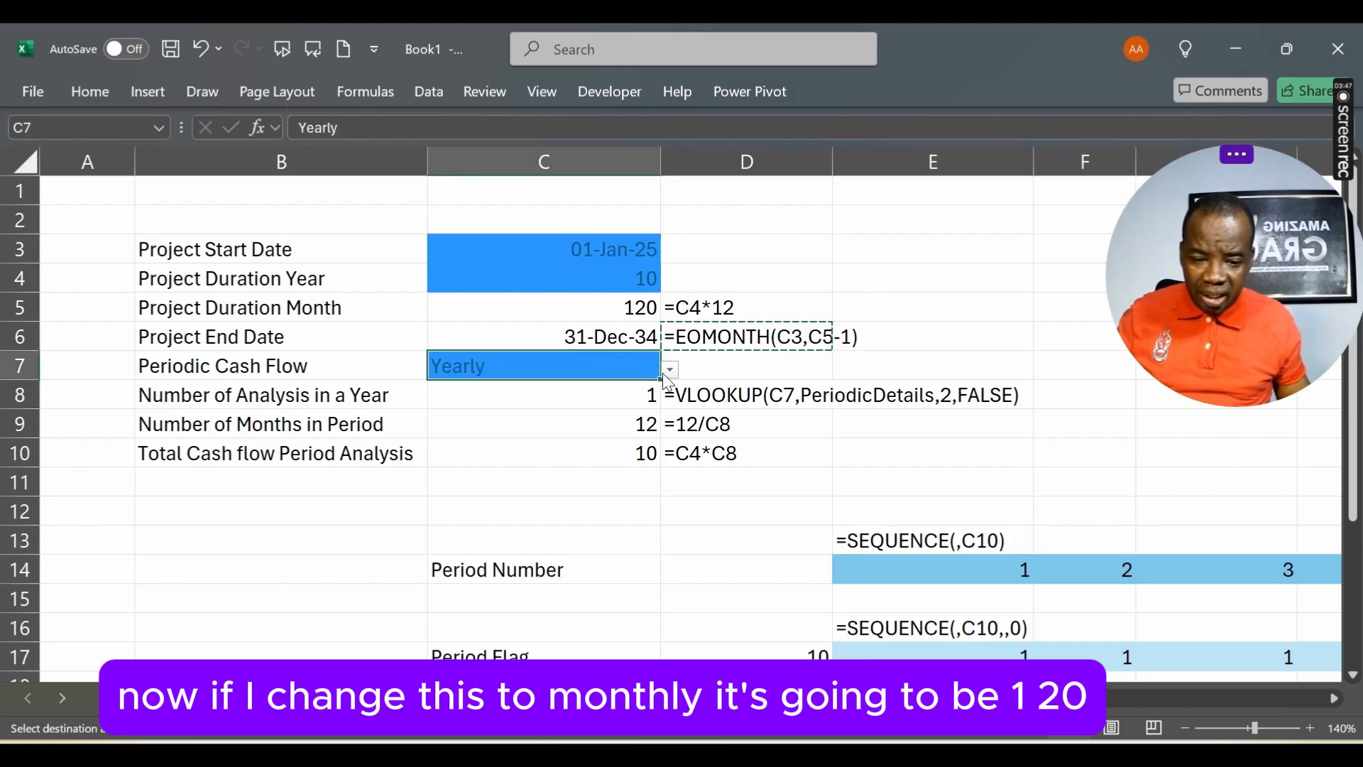
left_click(666, 372)
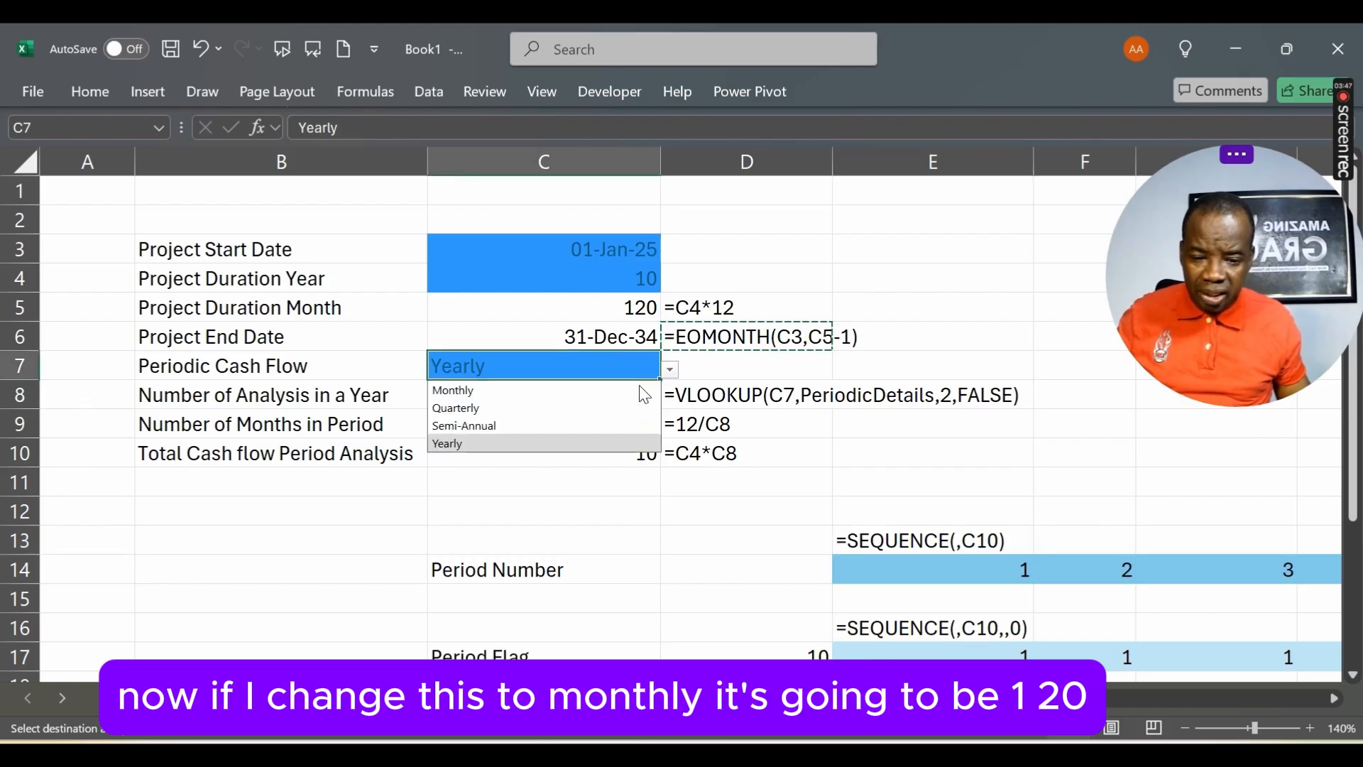
left_click(526, 392)
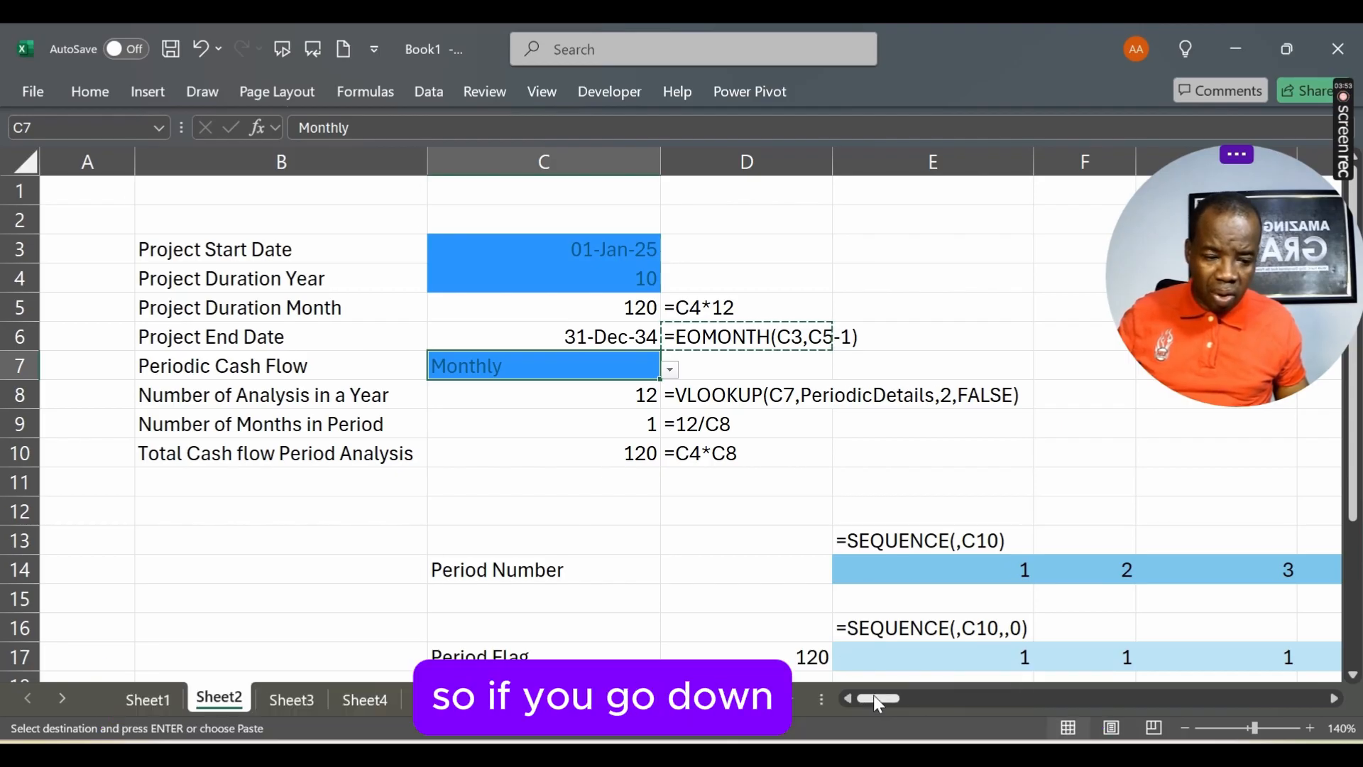
left_click_drag(873, 698, 884, 616)
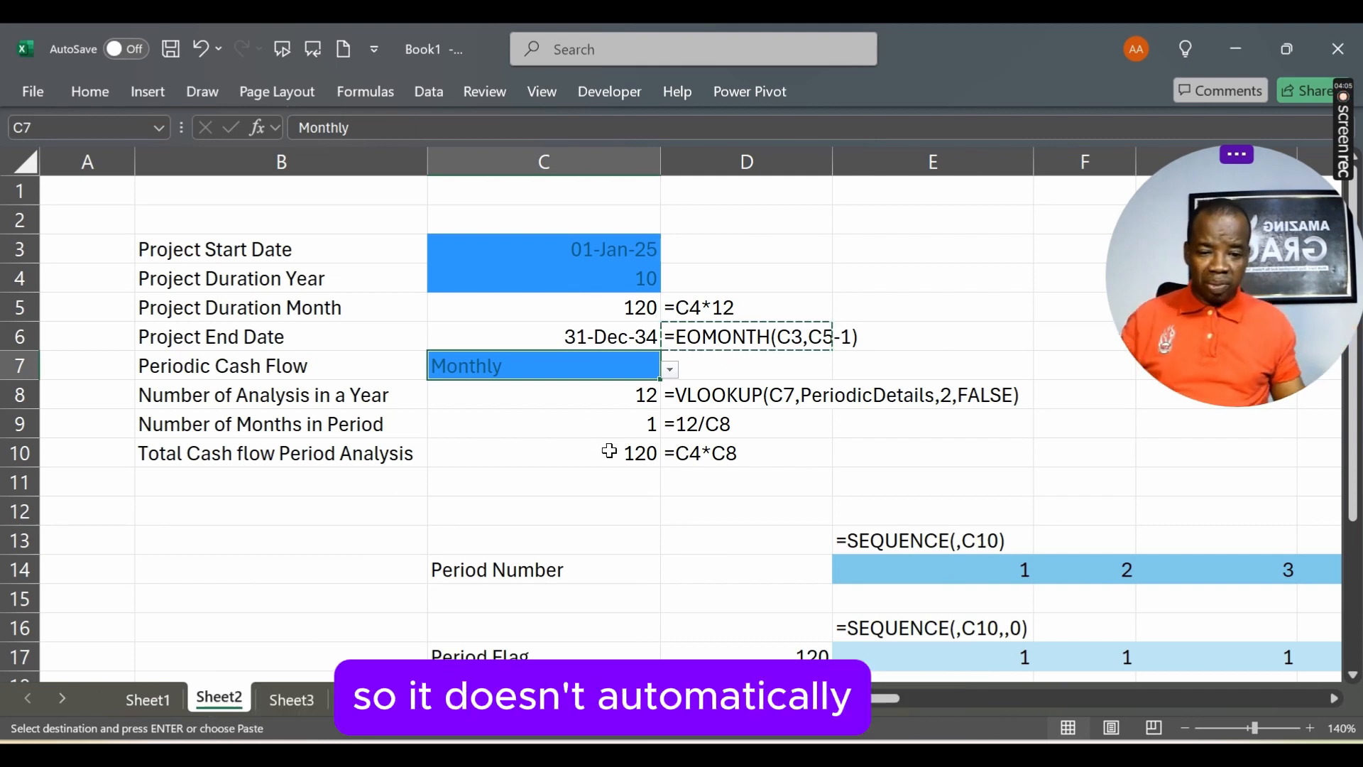
- Set the Periodic Cash Flow to Semi-Annual and examine the timeline and the Period Flag formula text in E16
left_click(671, 369)
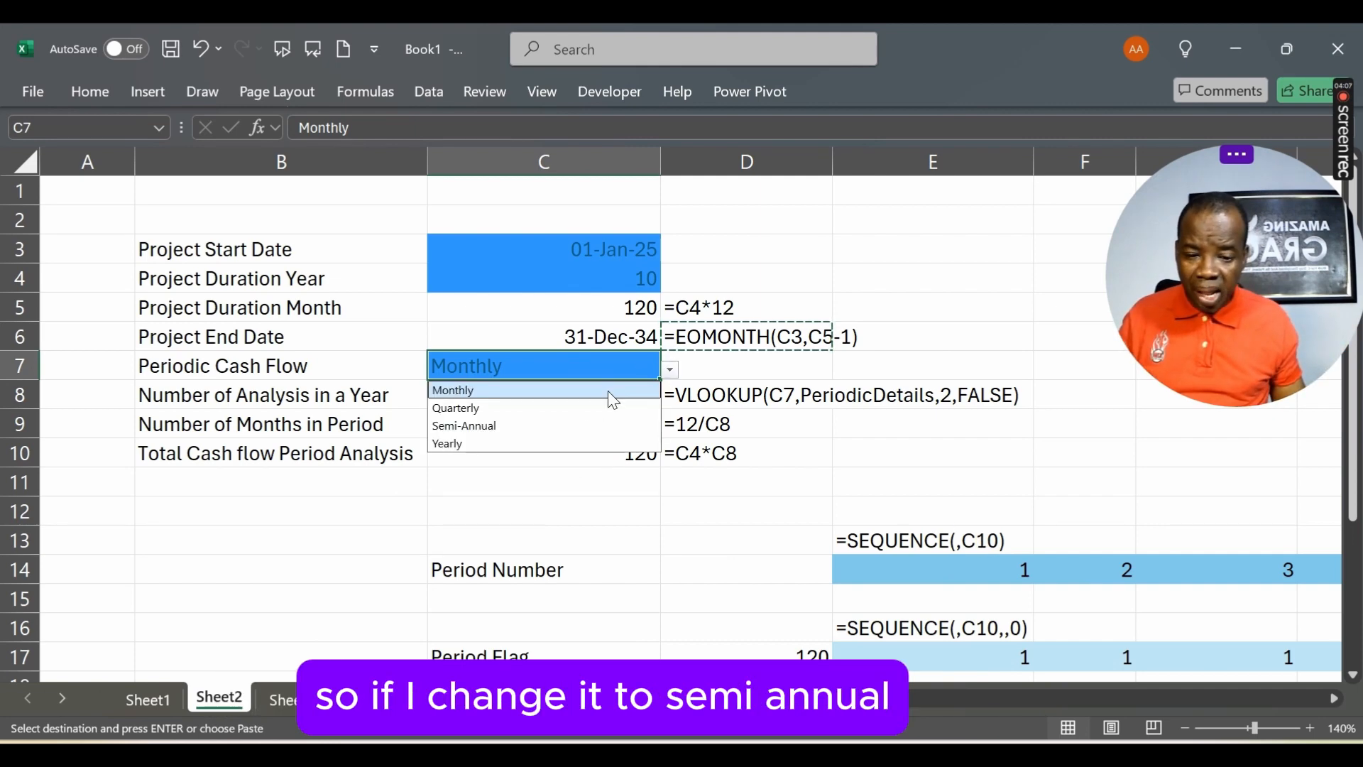
left_click(519, 426)
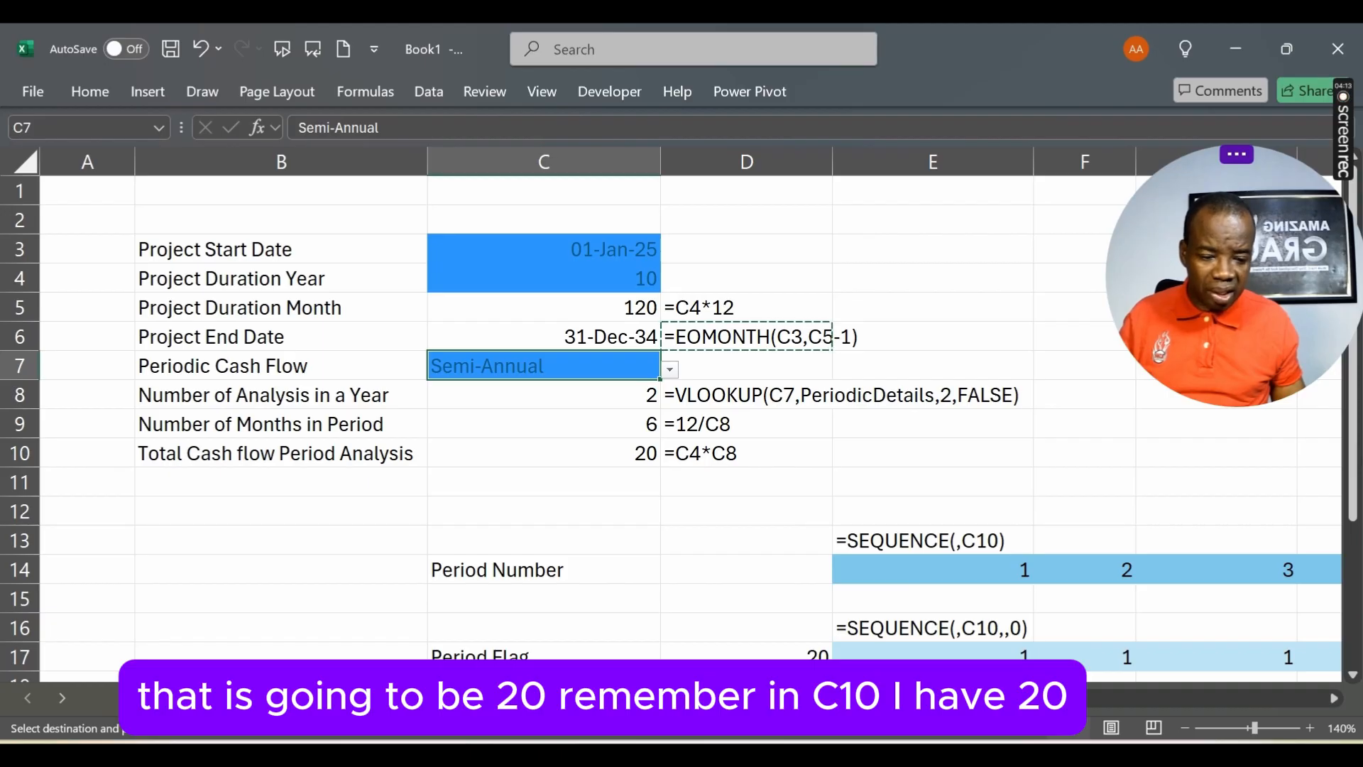
mouse_move(891, 701)
left_mouse_down()
mouse_move(990, 701)
mouse_move(887, 702)
left_mouse_up()
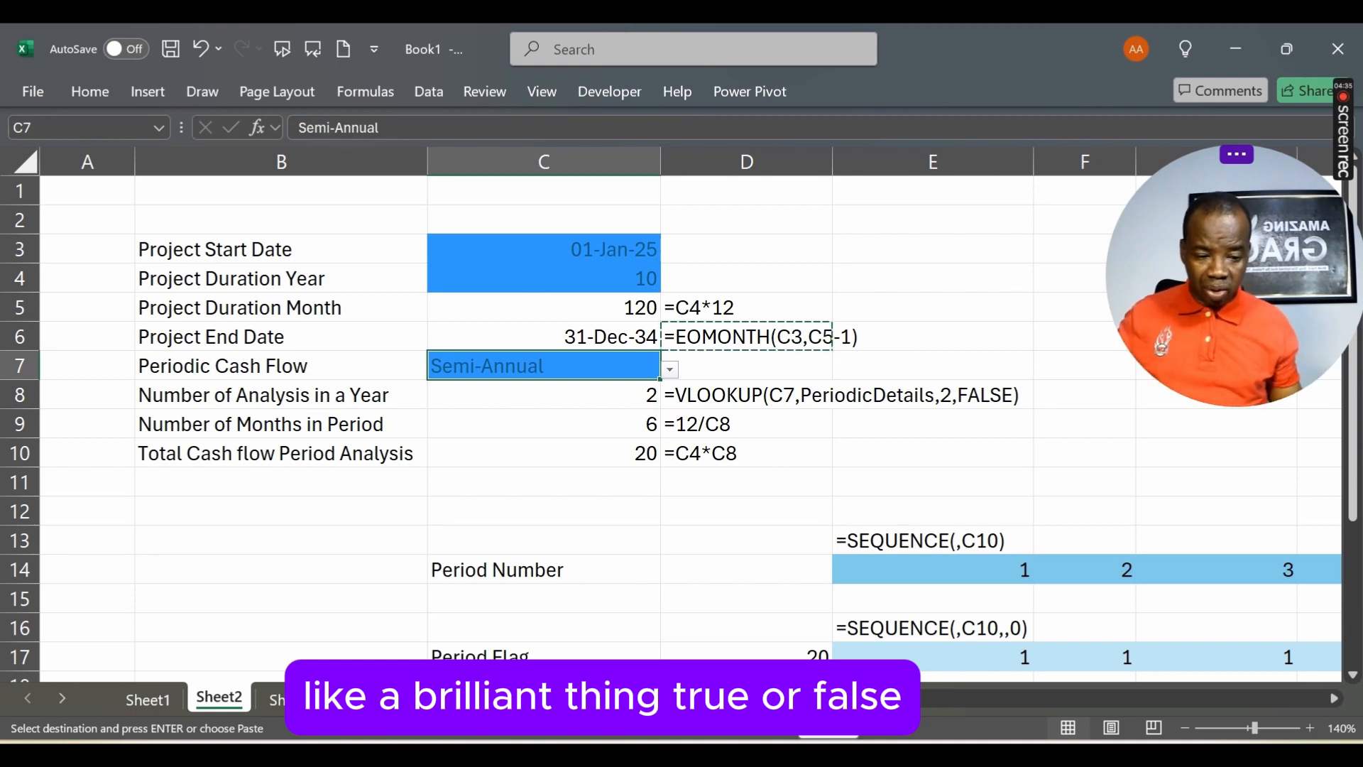
left_click(894, 628)
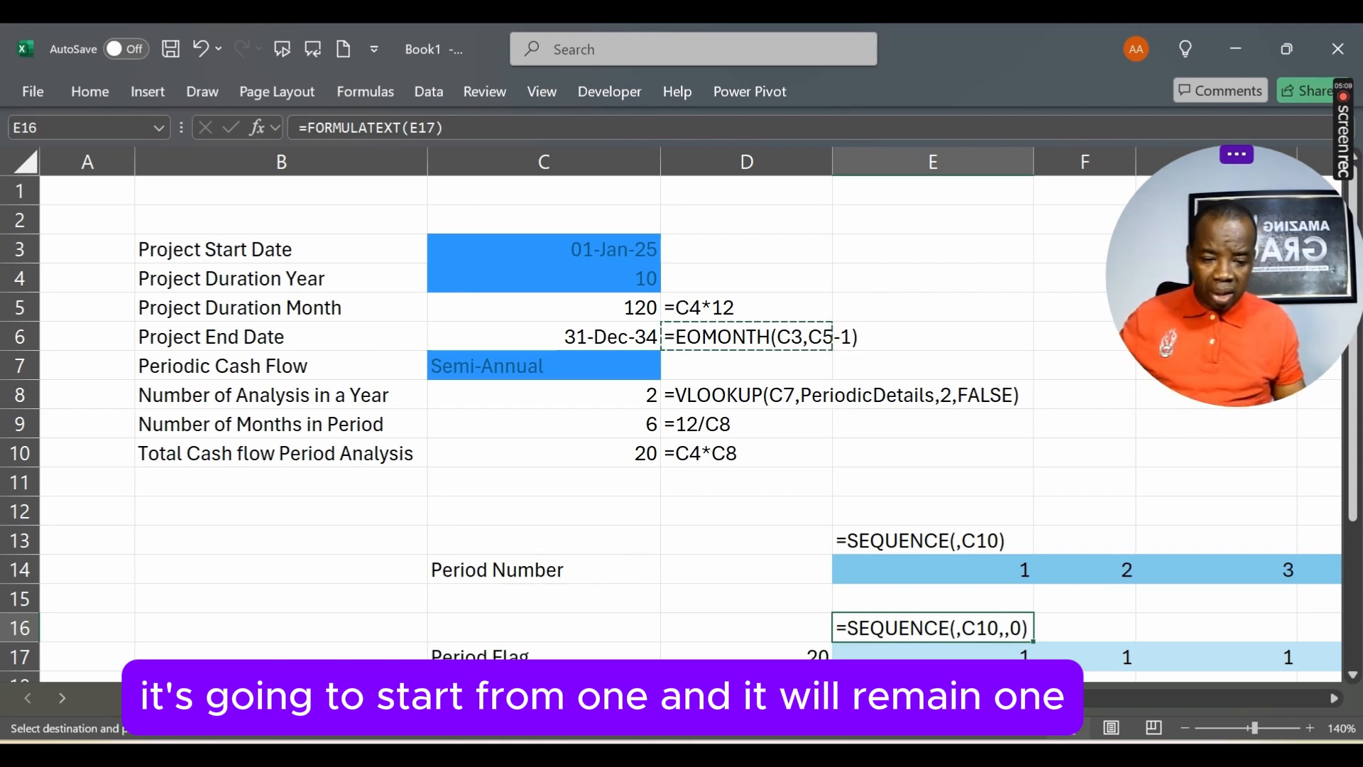
mouse_move(880, 697)
left_mouse_down()
mouse_move(1011, 697)
mouse_move(881, 697)
left_mouse_up()
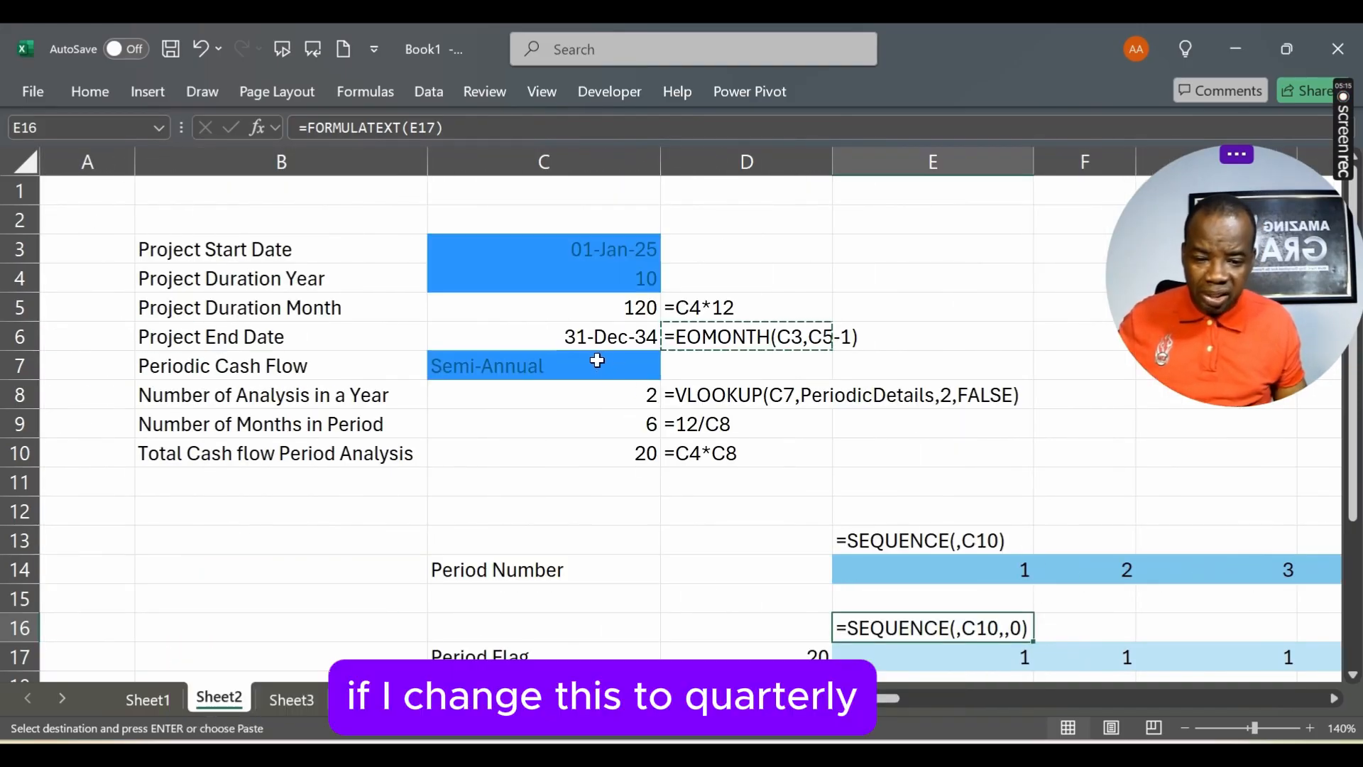
- Set the Periodic Cash Flow in C7 to Quarterly and review the Period Flag row through to its last period
left_click(621, 364)
left_click(669, 370)
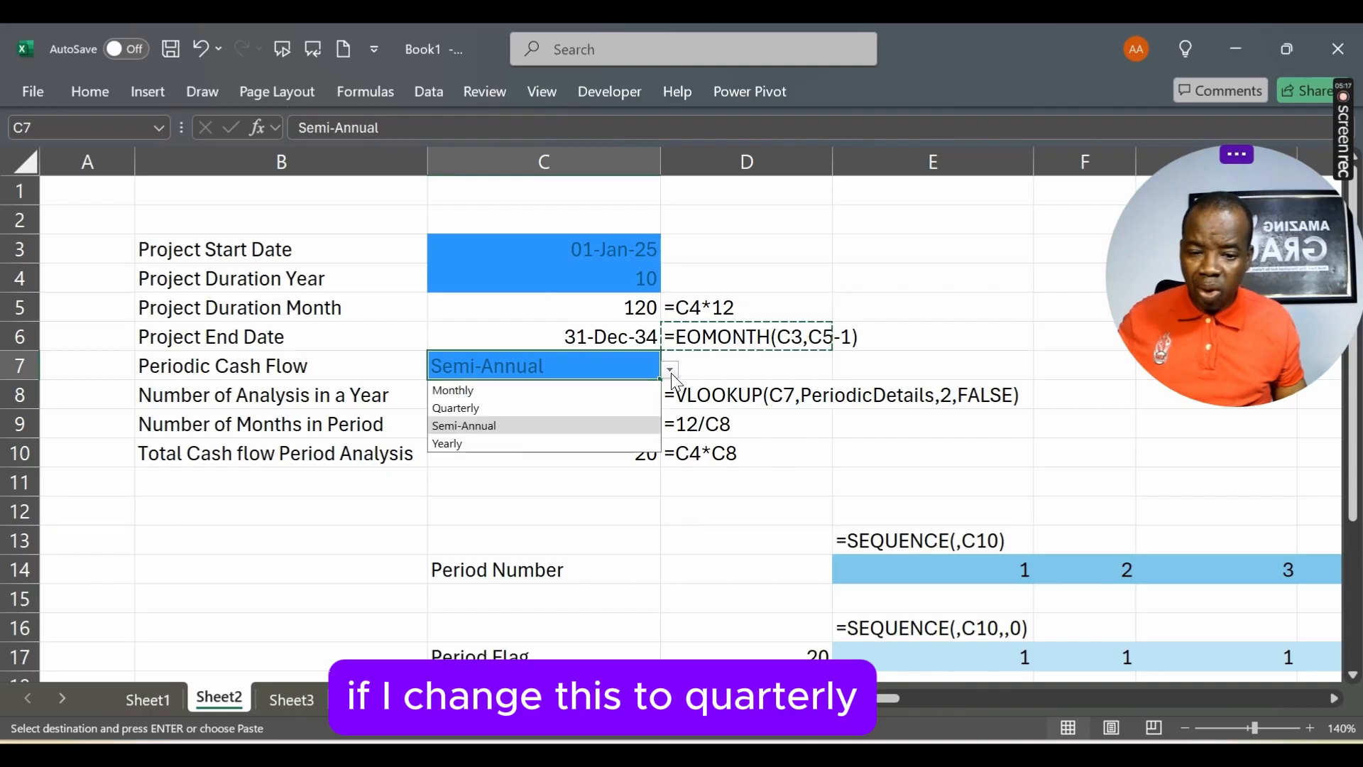
left_click(560, 406)
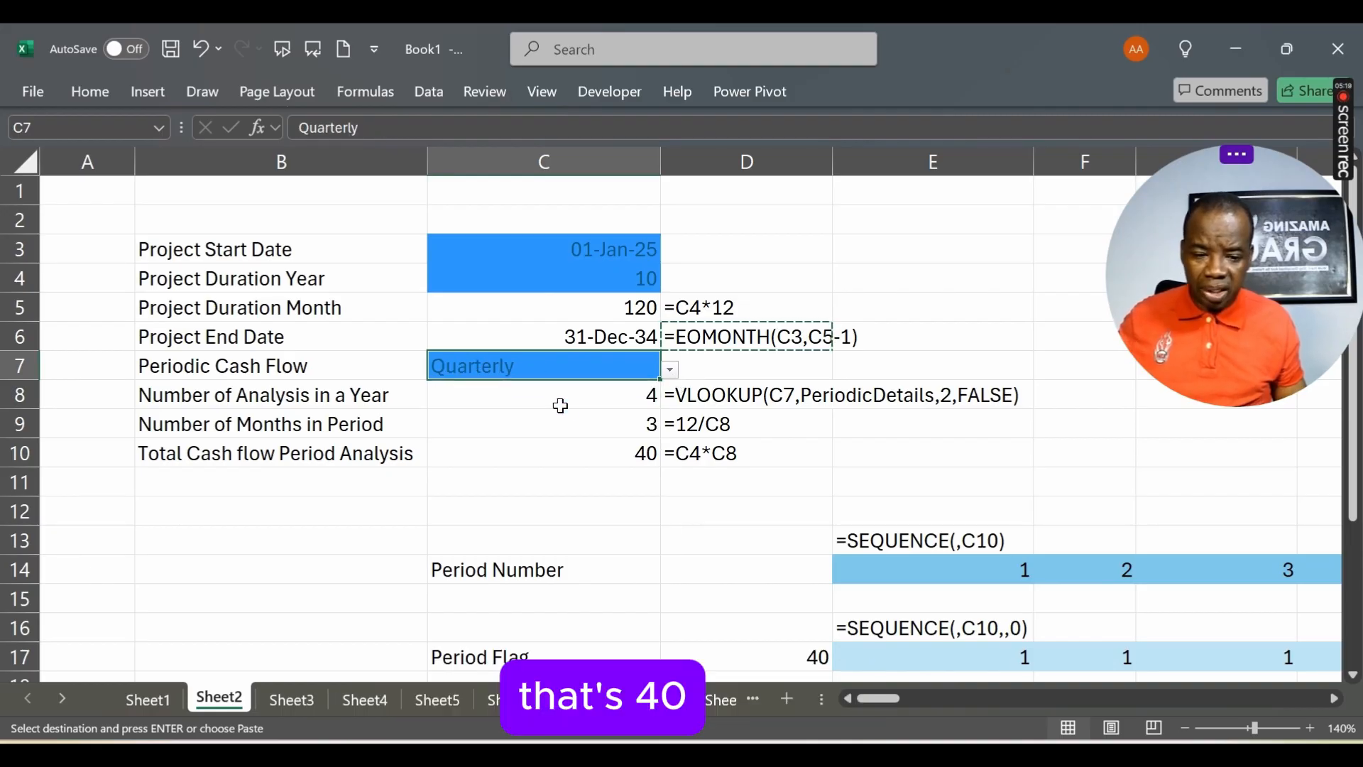
scroll(681, 426, "right", 10)
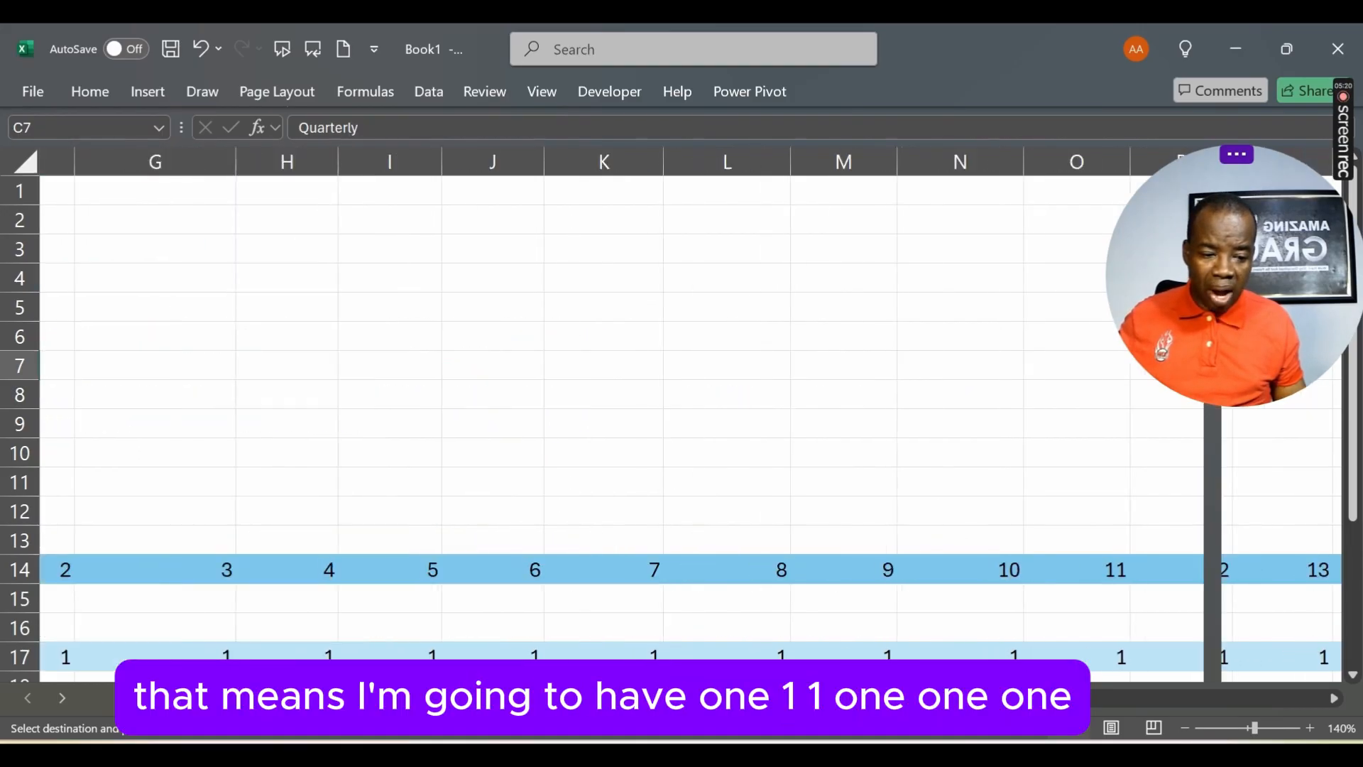
scroll(681, 426, "right", 4)
scroll(681, 426, "left", 15)
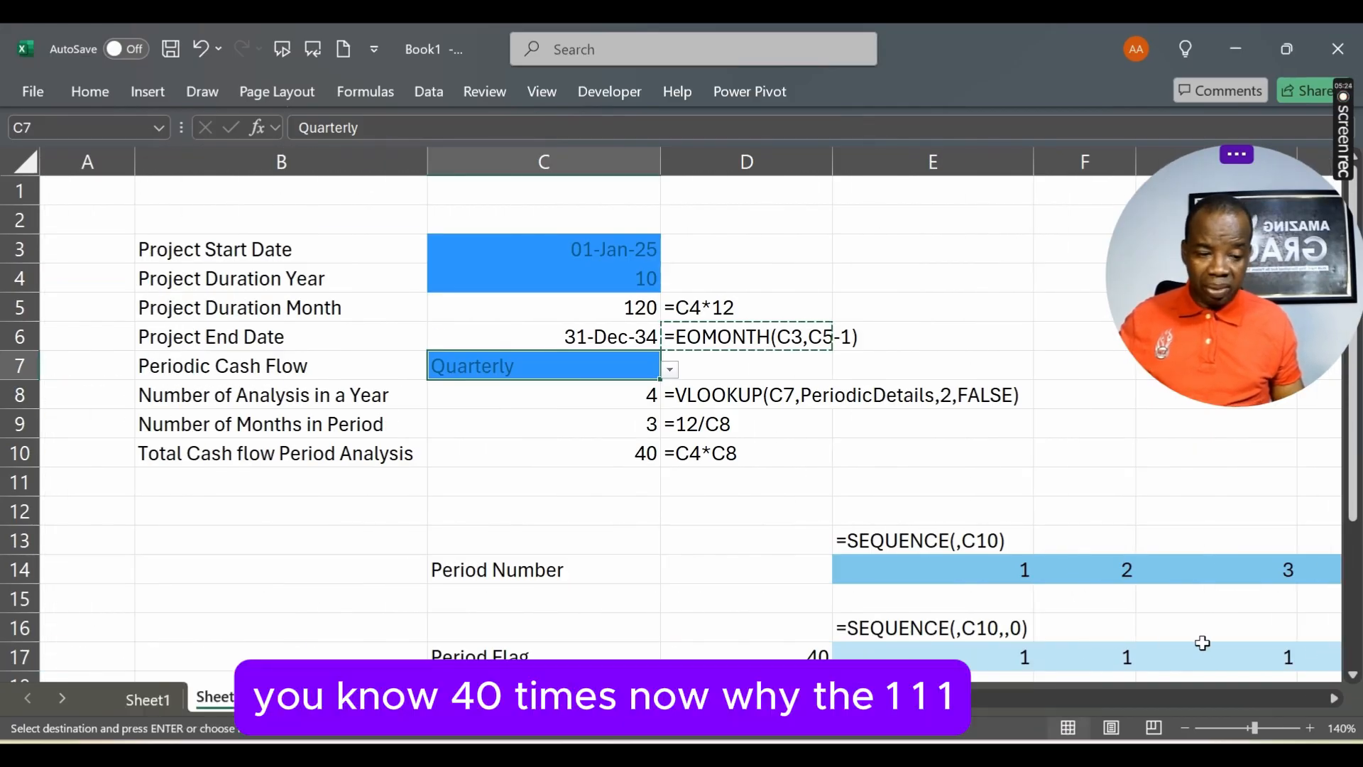
- Examine the End Date formula in F20 and the SEQUENCE formula in the first Period Number cell, E14
left_click(1352, 678)
left_click(1352, 678)
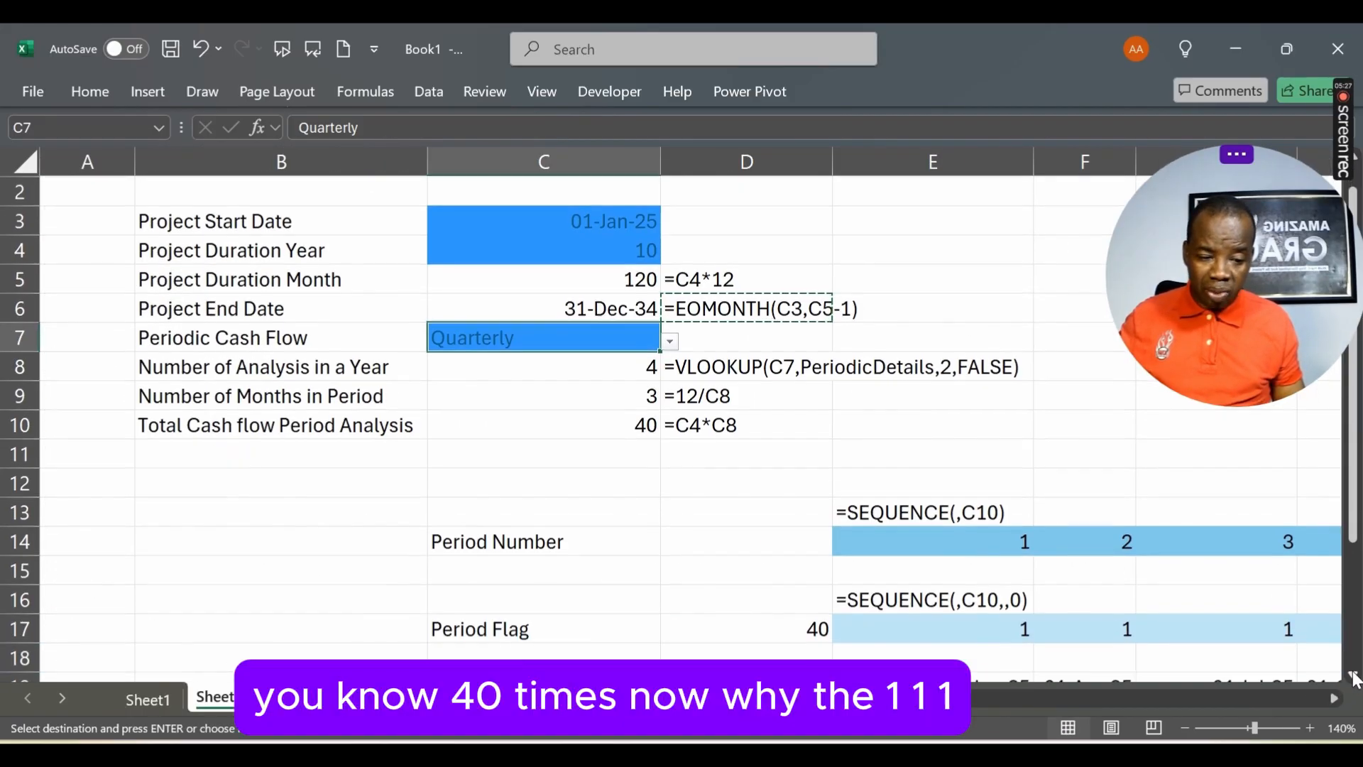
left_click(1352, 678)
left_click(1352, 678)
left_click(1352, 676)
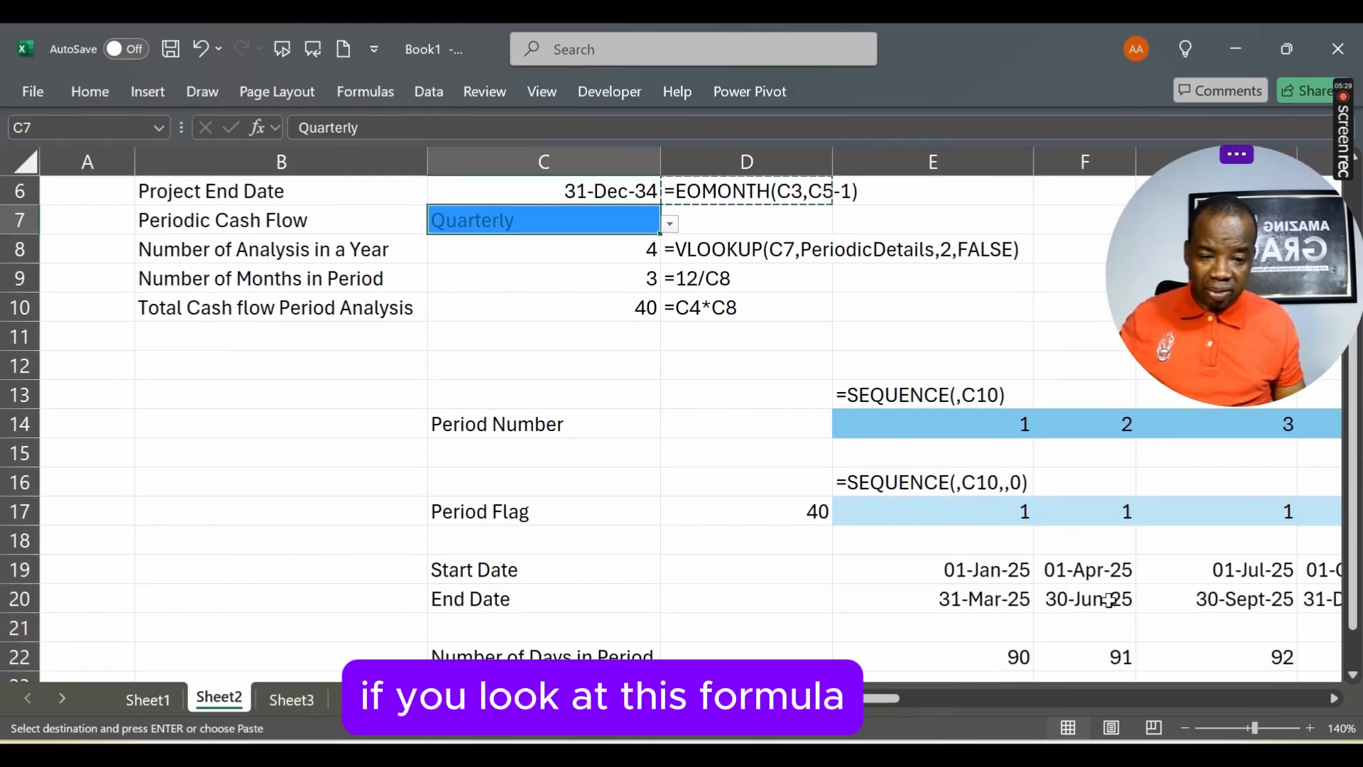
left_click(1089, 595)
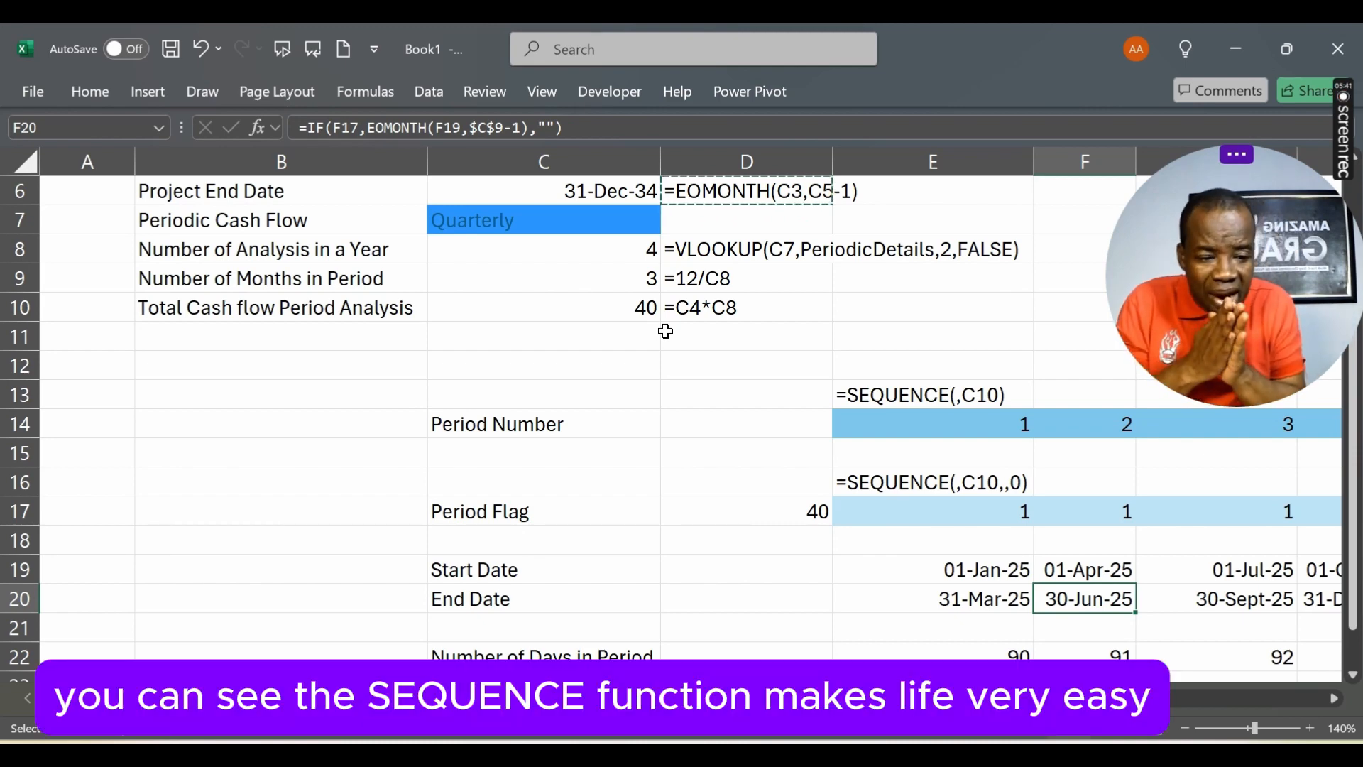
left_click(947, 424)
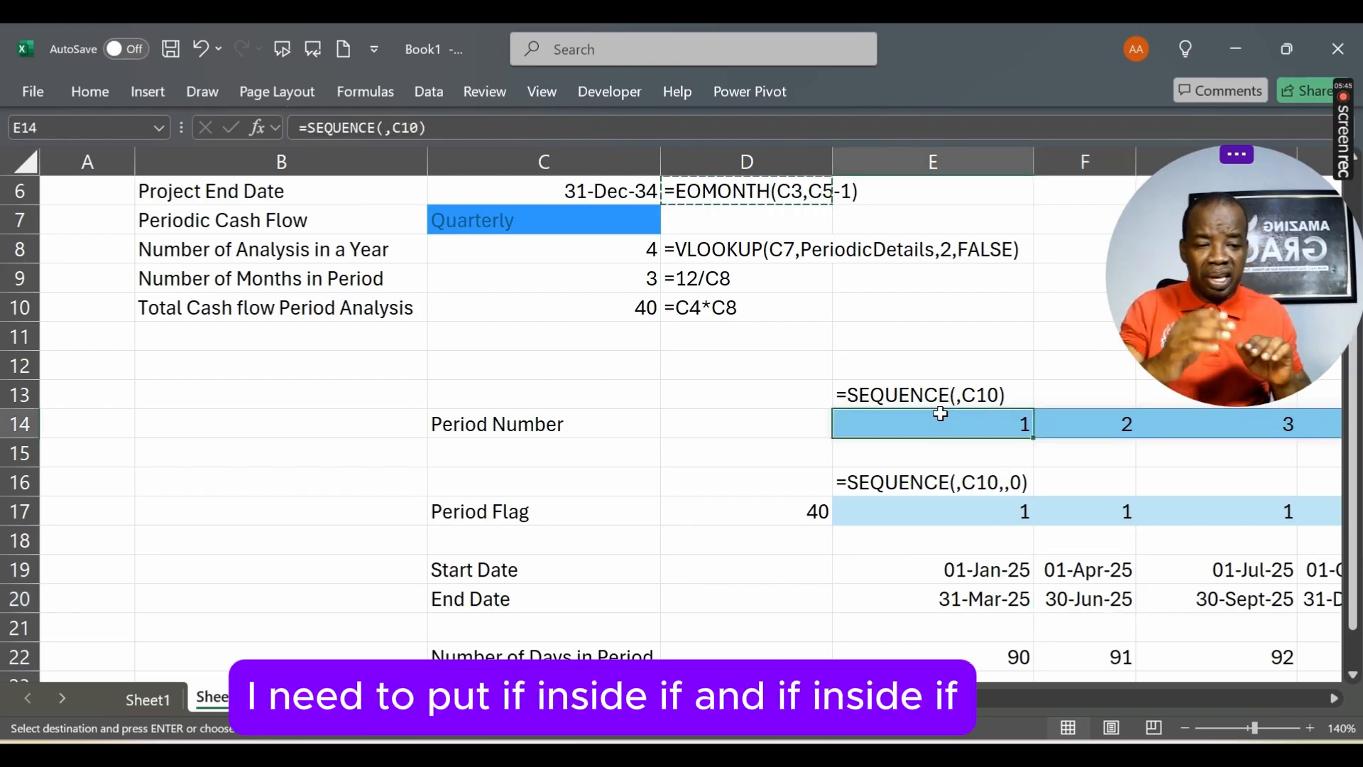